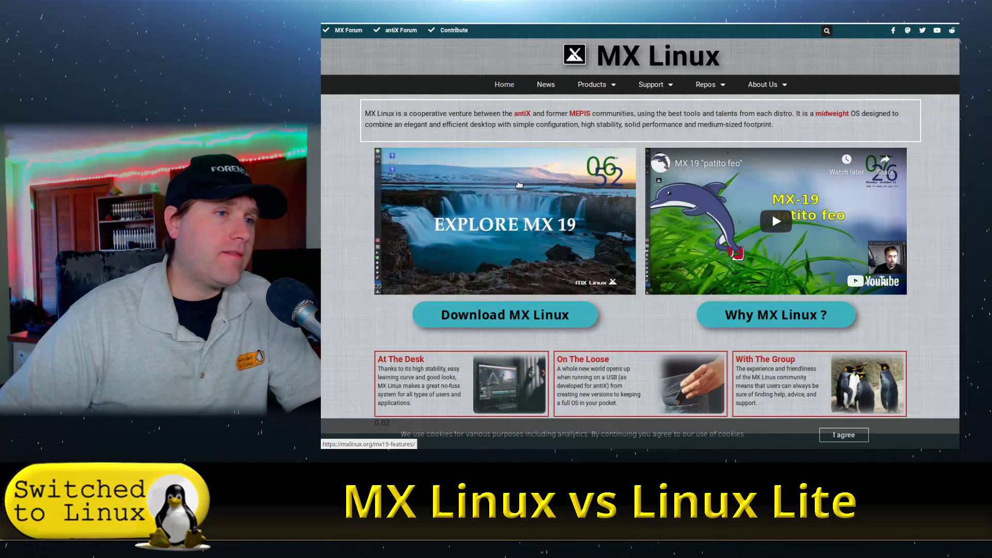
# - Open the MX-19.1 Download Links page from the MX Linux website
pyautogui.scroll(-2, 639, 168)
pyautogui.scroll(-2, 640, 169)
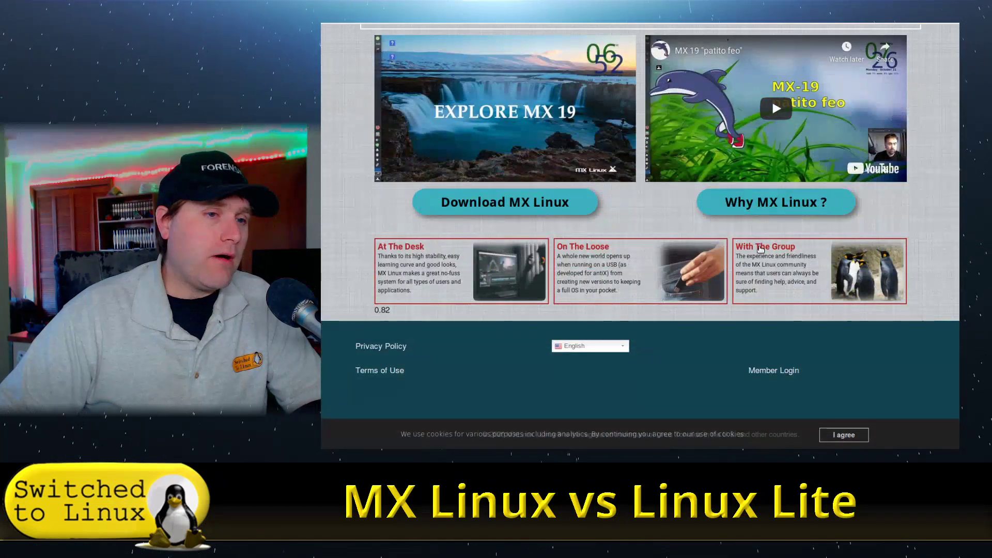
pyautogui.scroll(1, 704, 237)
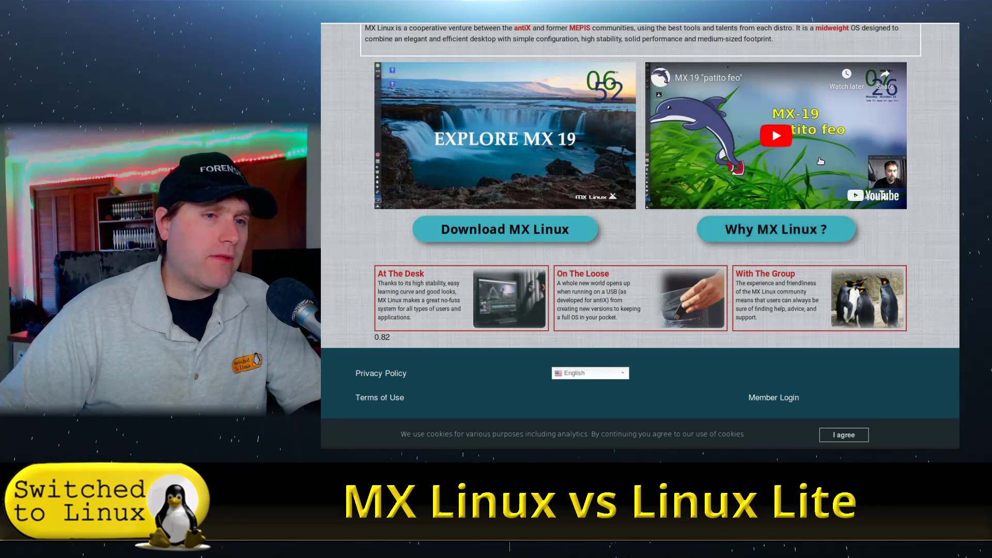
pyautogui.scroll(3, 822, 161)
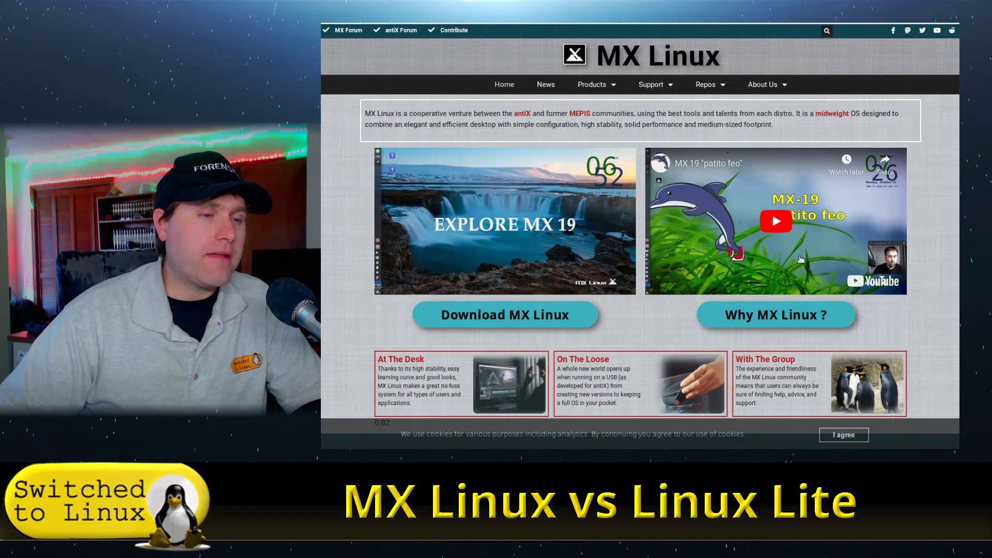
pyautogui.click(541, 320)
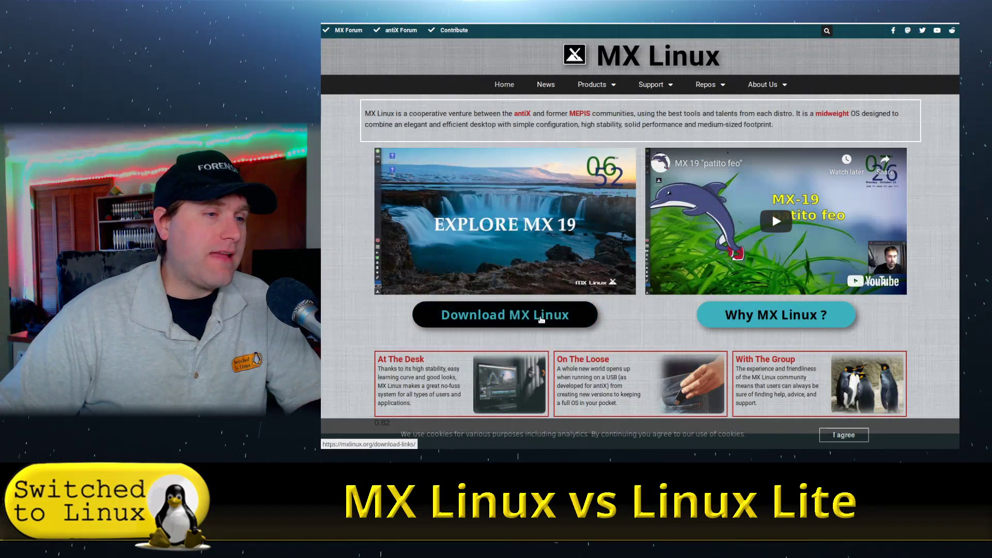
# - Highlight the 32 bit PAE kernel description and read through How to get it and Notes
pyautogui.scroll(-5, 662, 203)
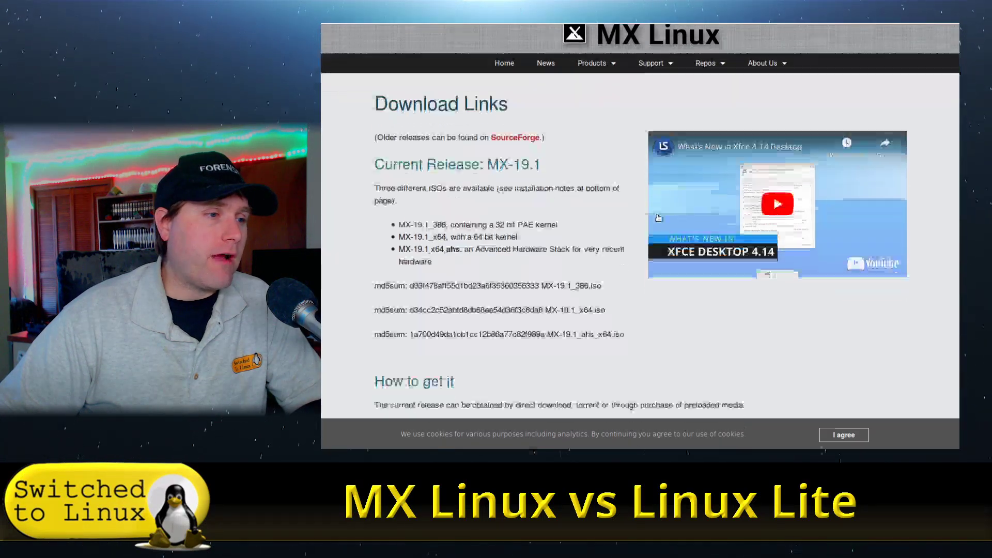
pyautogui.scroll(-2, 615, 251)
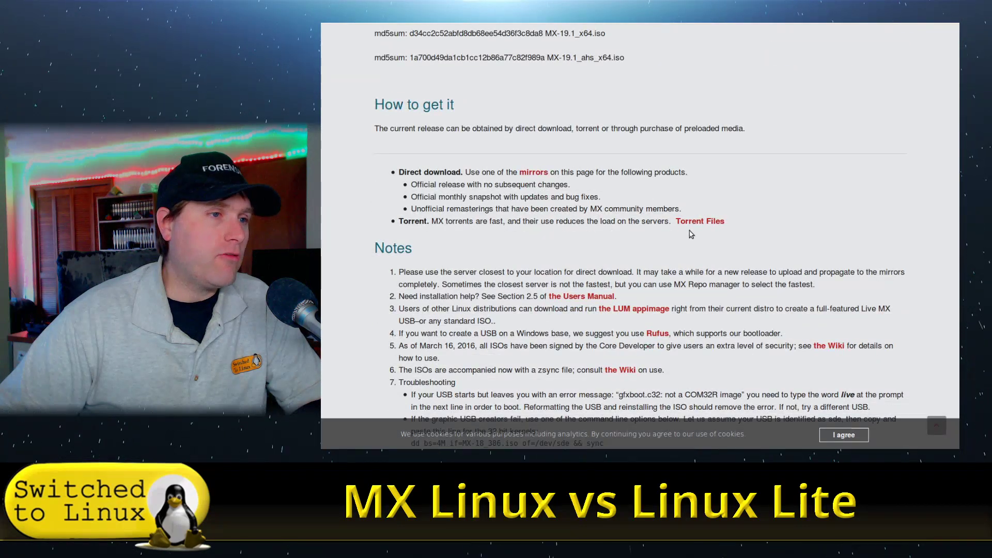
pyautogui.scroll(7, 695, 225)
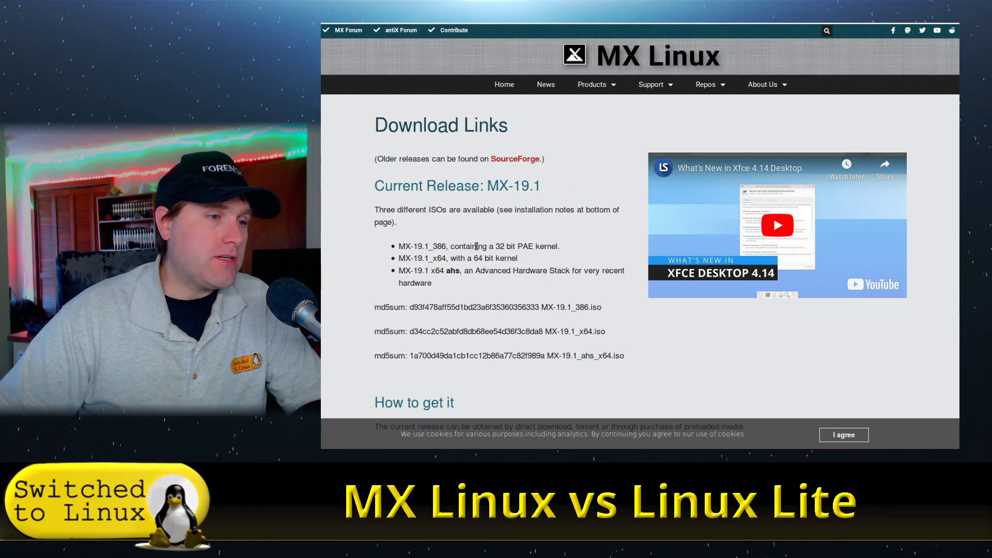
pyautogui.moveTo(477, 247); pyautogui.dragTo(567, 251)
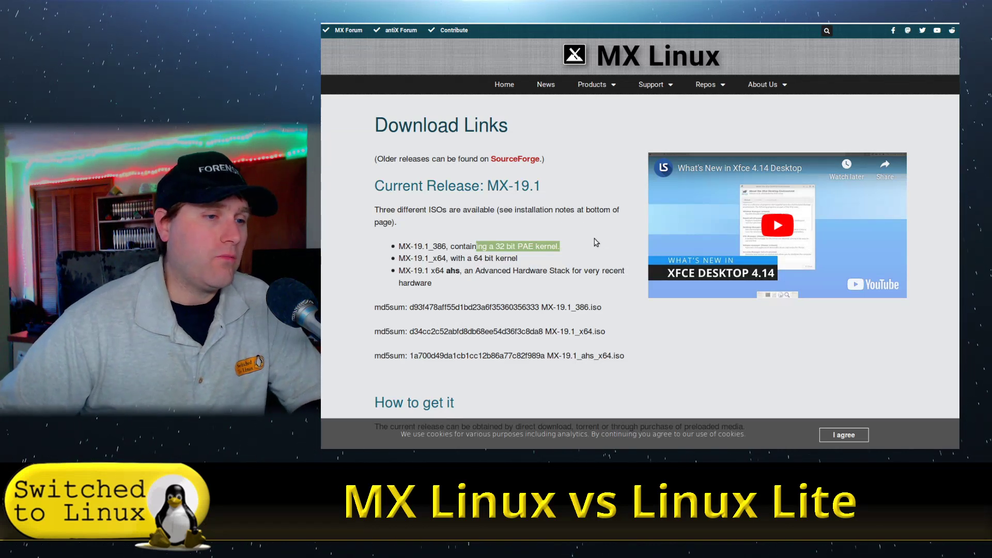
pyautogui.scroll(-2, 635, 267)
pyautogui.scroll(-3, 600, 172)
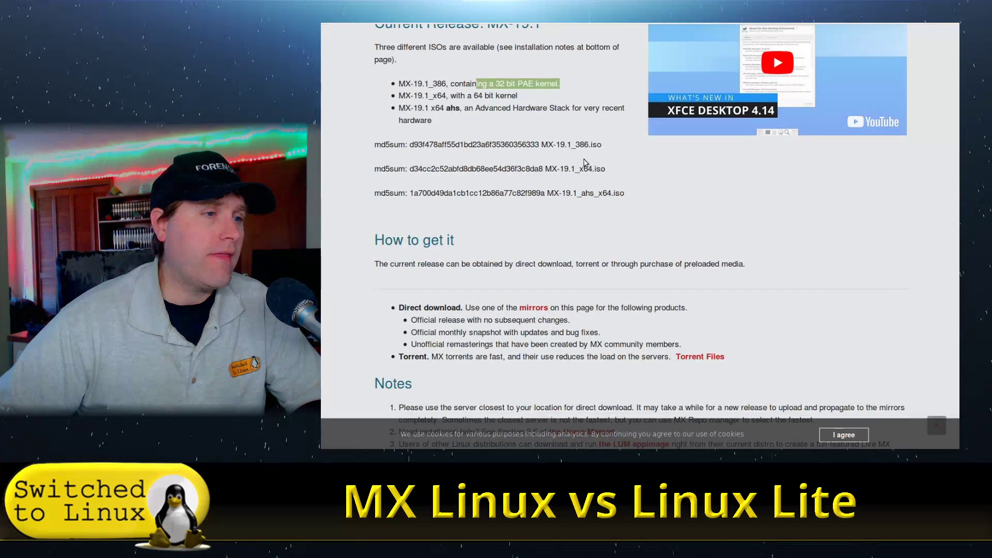
pyautogui.scroll(-4, 603, 218)
pyautogui.scroll(-1, 600, 223)
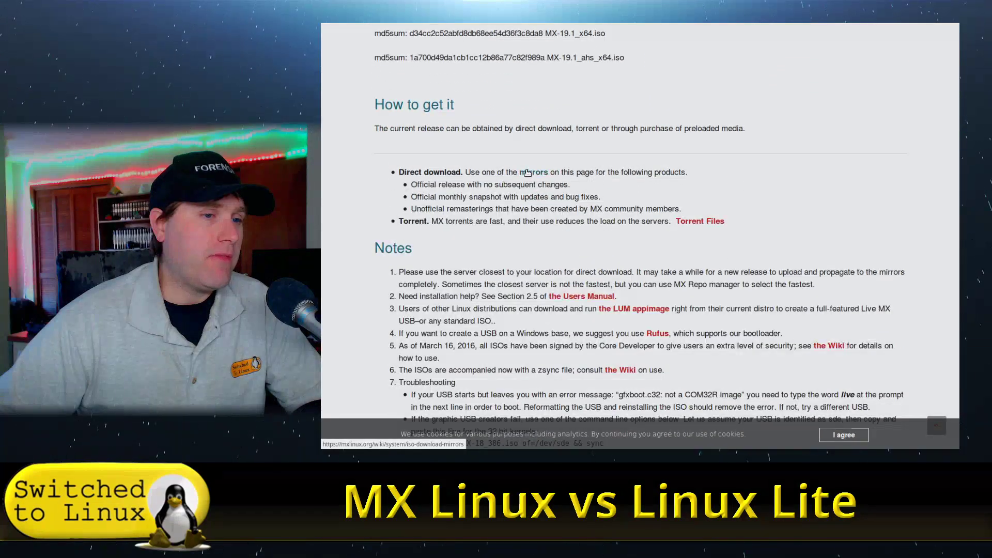
pyautogui.scroll(-4, 713, 227)
pyautogui.scroll(15, 641, 243)
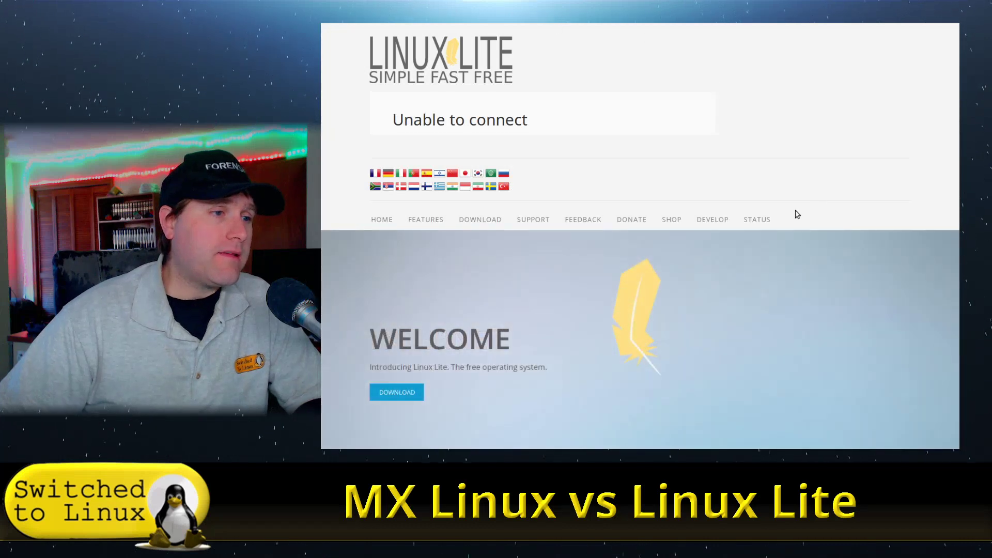
# - Scroll through the Linux Lite homepage, return to the top, and reveal the DOWNLOAD submenu
pyautogui.scroll(-3, 741, 246)
pyautogui.scroll(-5, 738, 248)
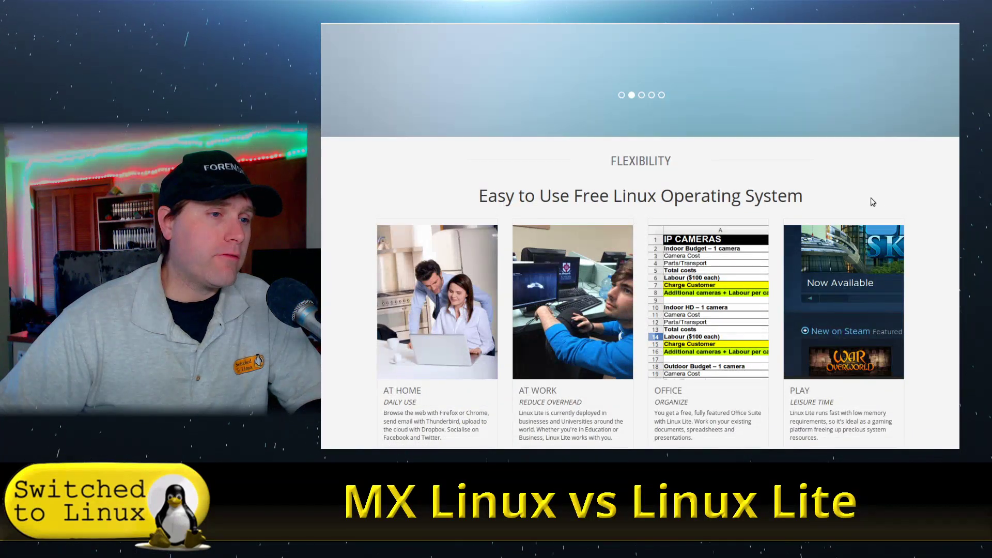
pyautogui.scroll(-3, 873, 203)
pyautogui.scroll(-2, 862, 213)
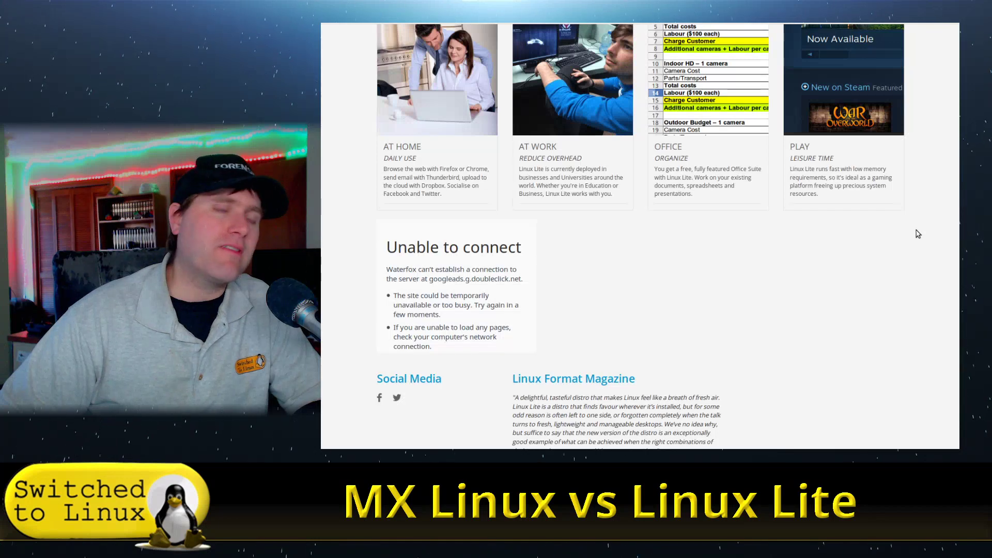
pyautogui.scroll(12, 878, 228)
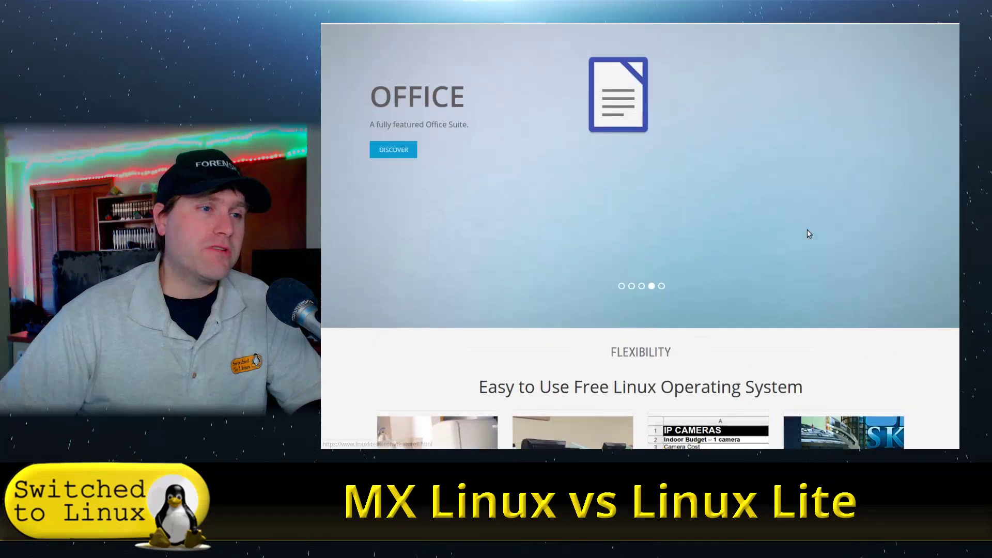
pyautogui.scroll(3, 698, 192)
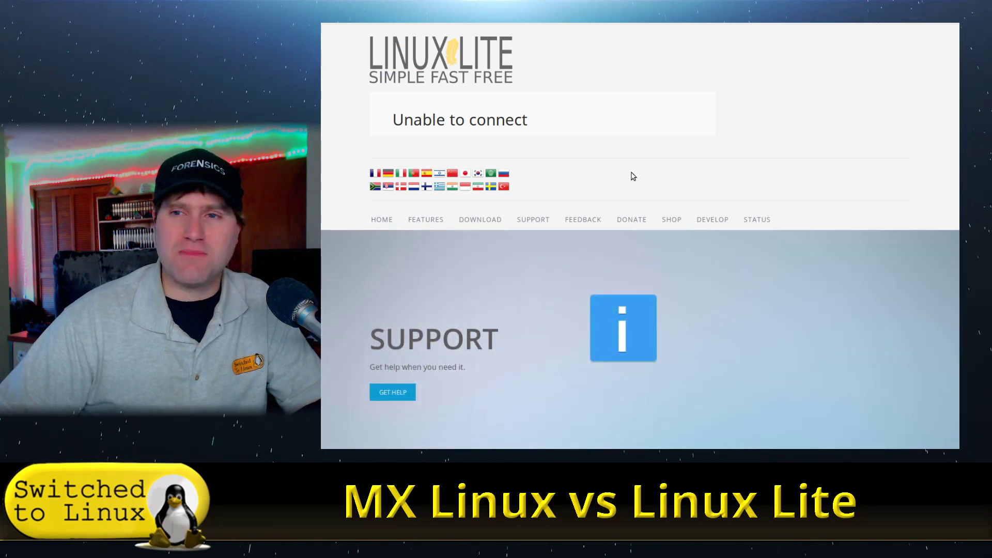
pyautogui.moveTo(478, 227)
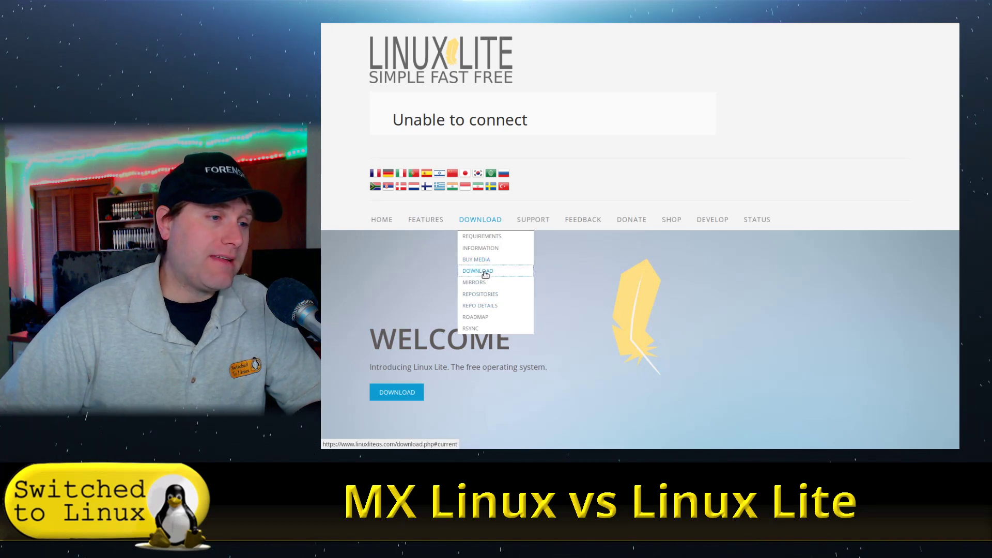
# - Open the Linux Lite 4.8 64bit download page and scroll to the MD5SUM checker and back
pyautogui.click(486, 271)
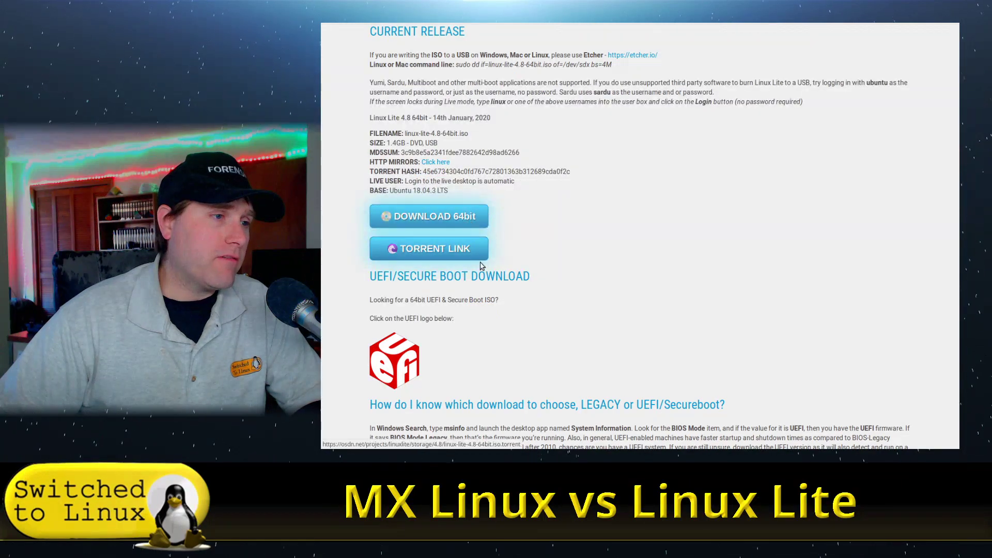
pyautogui.scroll(-5, 615, 283)
pyautogui.scroll(-8, 626, 280)
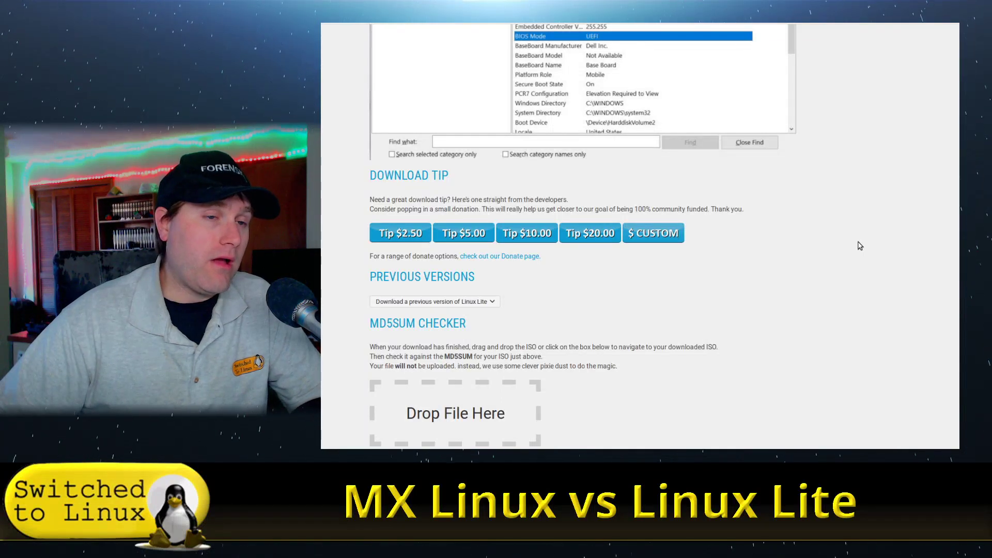
pyautogui.scroll(5, 717, 275)
pyautogui.scroll(10, 718, 275)
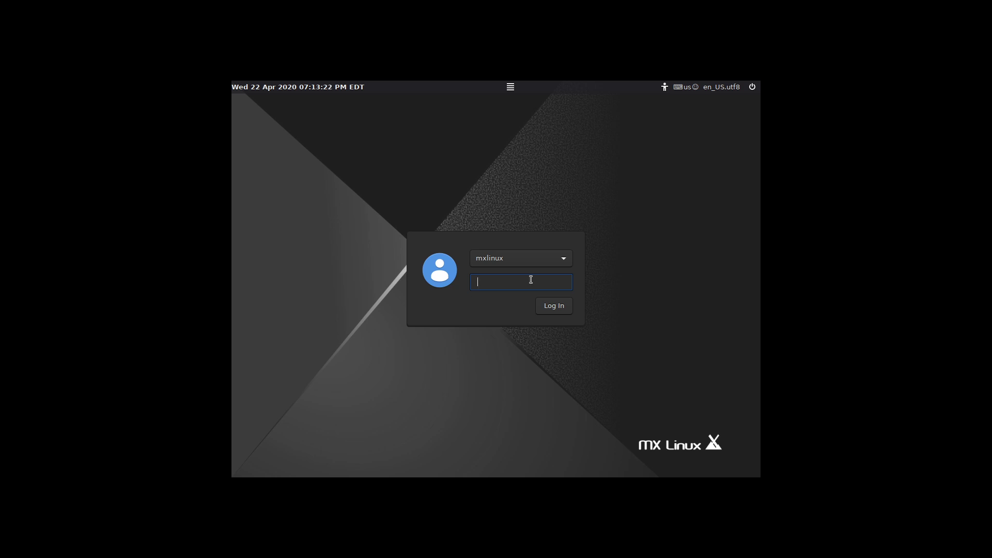
# - Log in, then run 'xrandr -s 1920x1080' in Terminal Emulator and exit it
pyautogui.write('mx')
pyautogui.press('Return')
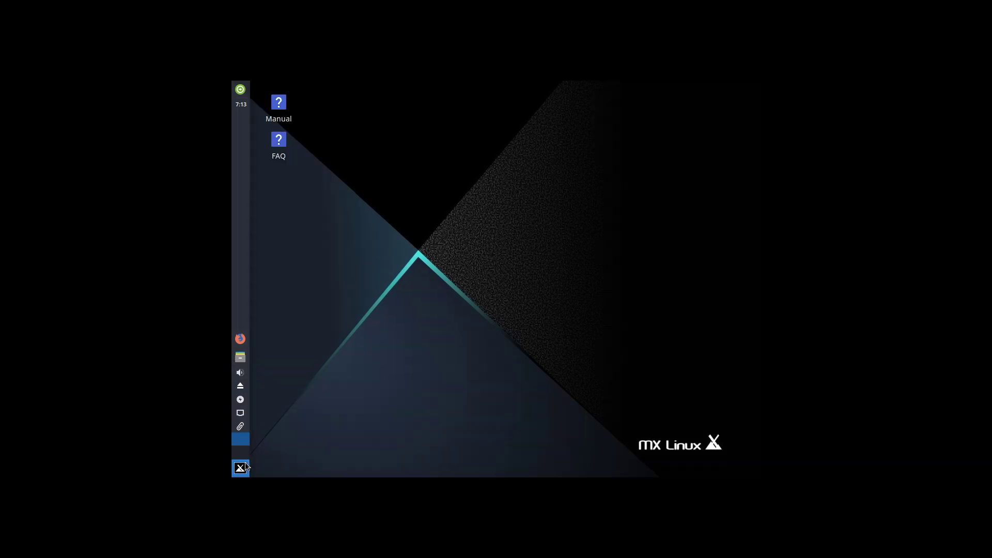
pyautogui.click(245, 463)
pyautogui.write('term')
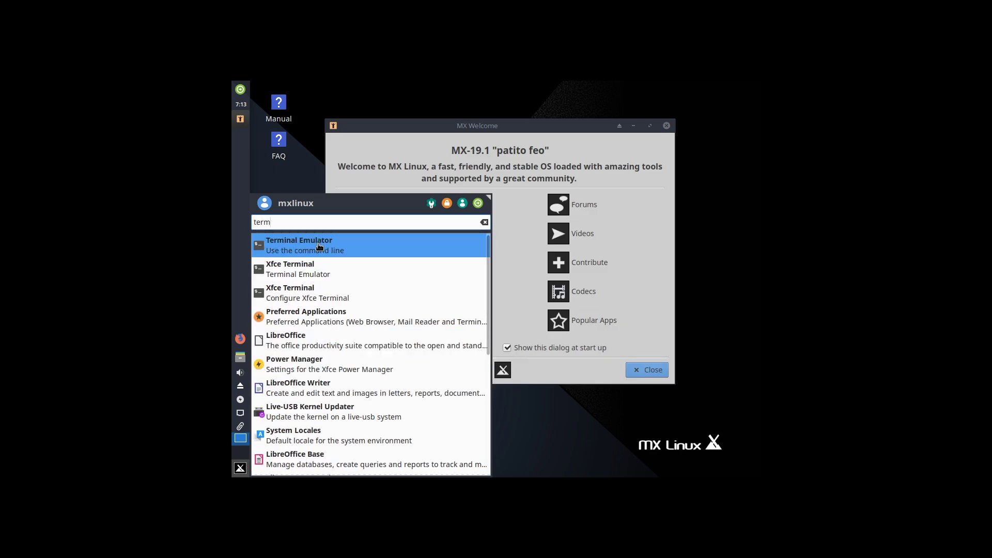
pyautogui.click(305, 245)
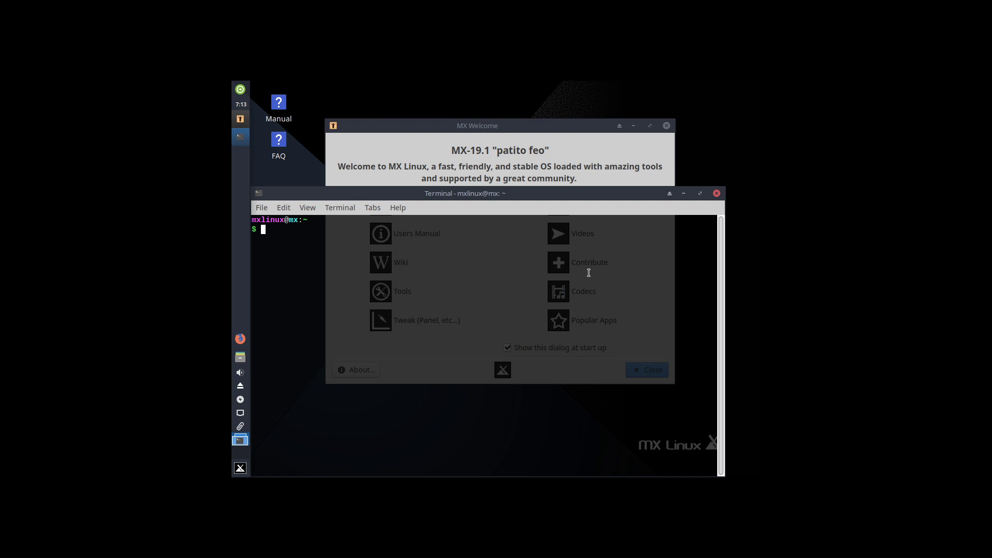
pyautogui.write('xrandr -s 1920x1080')
pyautogui.press('Return')
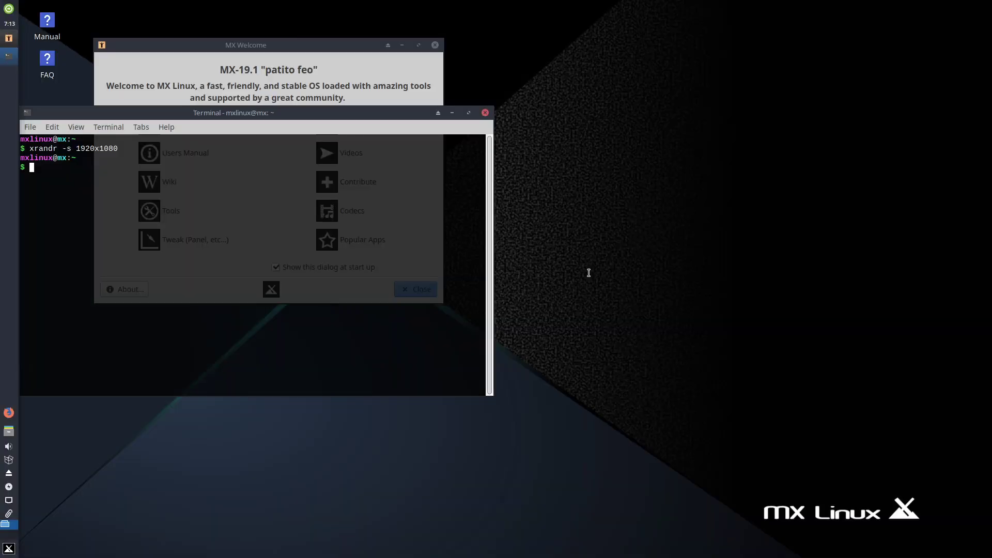
pyautogui.write('exit')
pyautogui.press('Return')
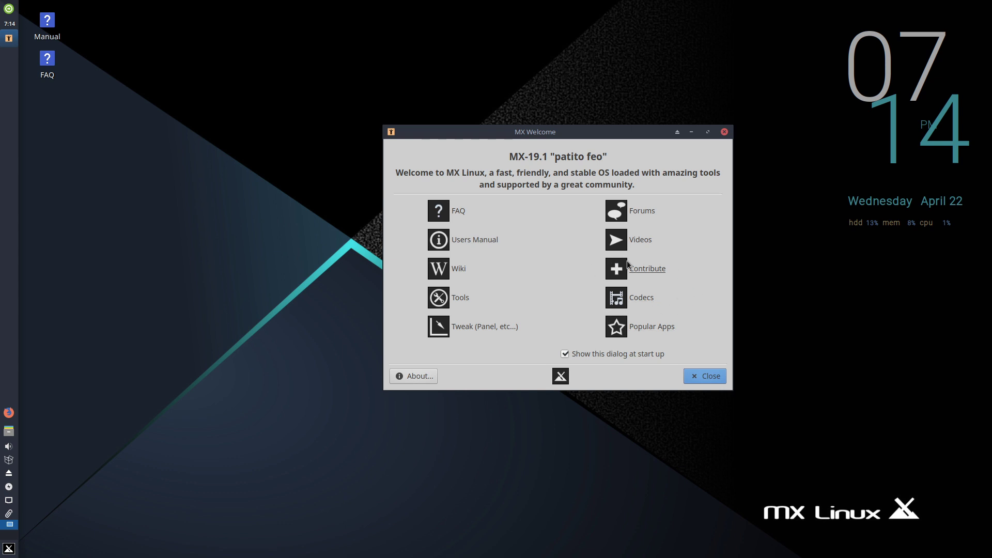
# - Install the restricted codecs through MX Codecs Installer as root and confirm the Finished message
pyautogui.click(651, 293)
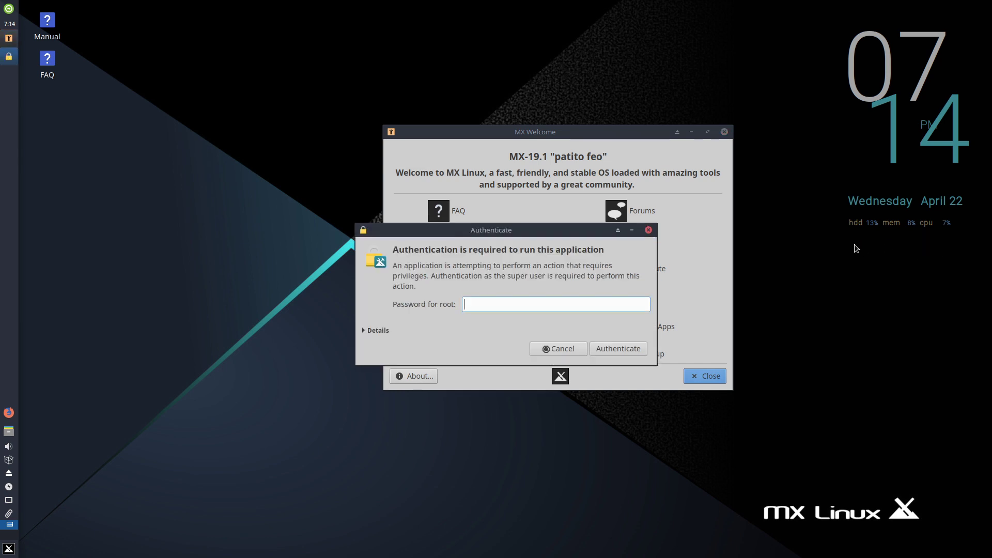
pyautogui.write('•••')
pyautogui.press('Return')
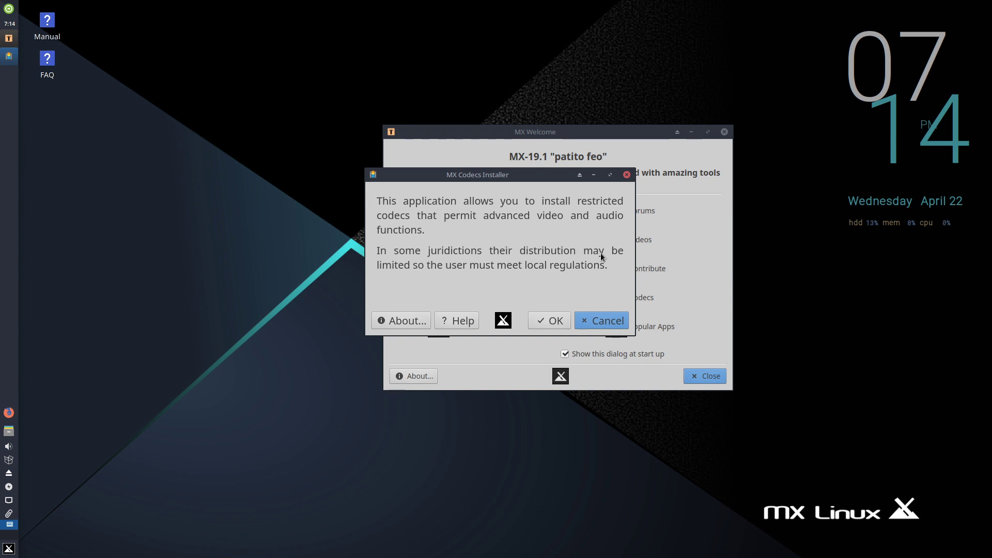
pyautogui.click(549, 320)
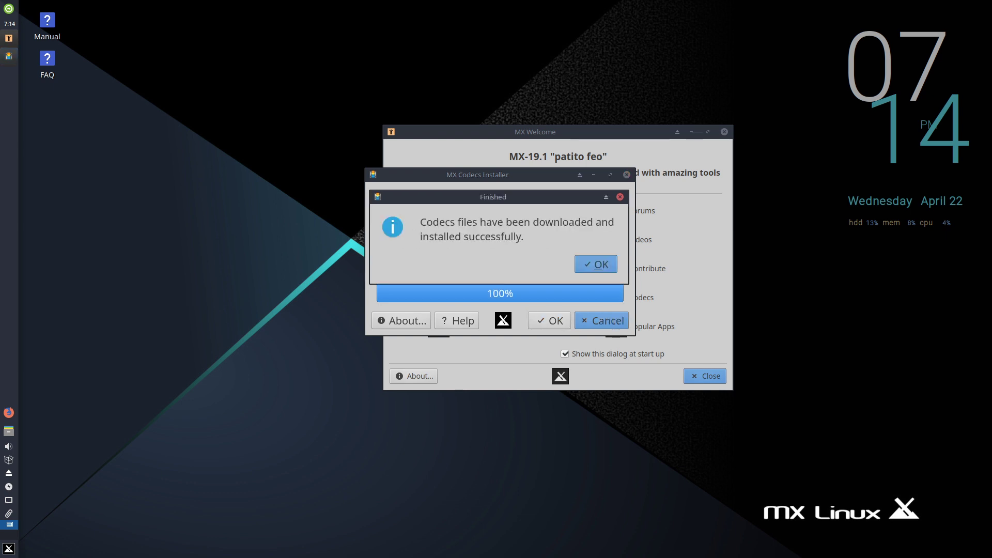
pyautogui.click(599, 265)
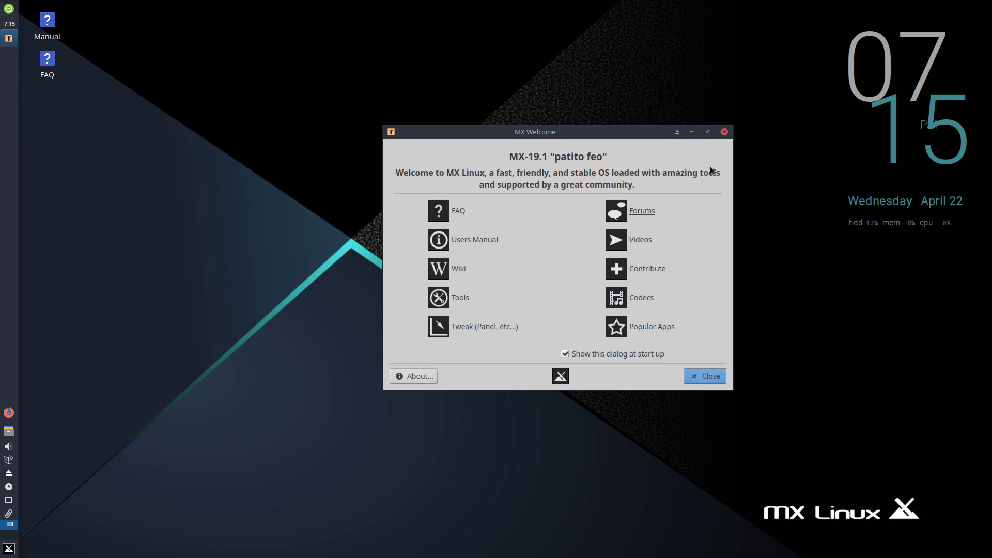
# - Launch Popular Apps as root and expand then collapse the Audio category
pyautogui.click(660, 327)
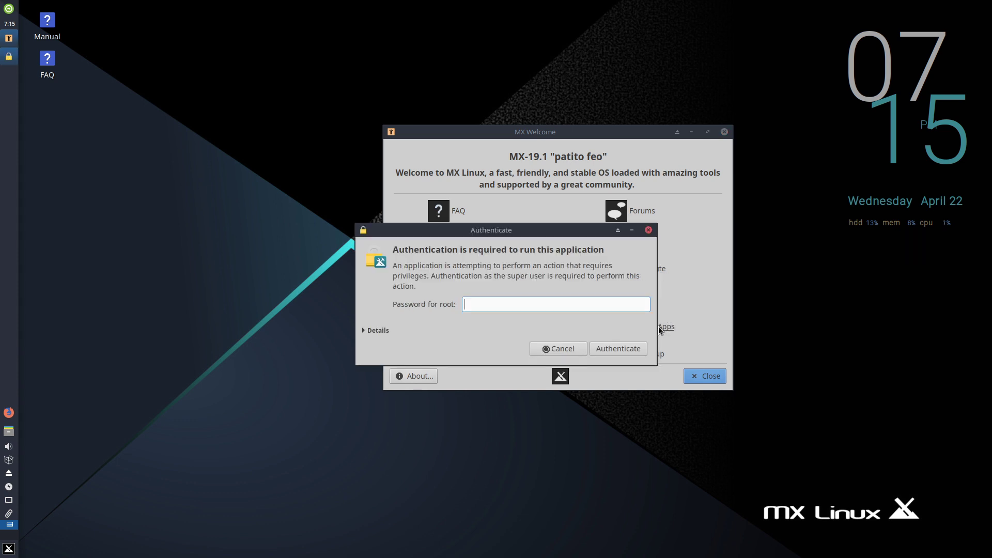
pyautogui.write('••')
pyautogui.press('Return')
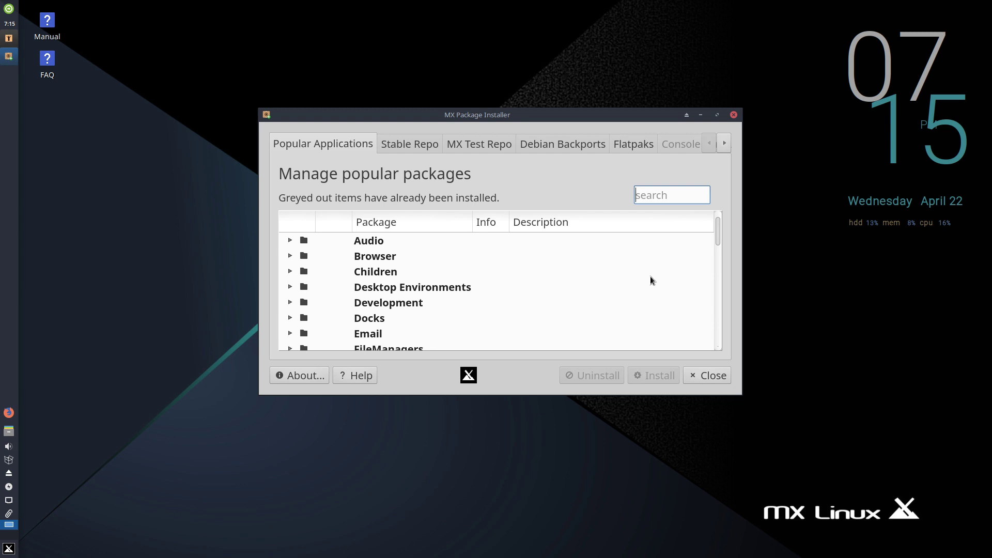
pyautogui.click(290, 241)
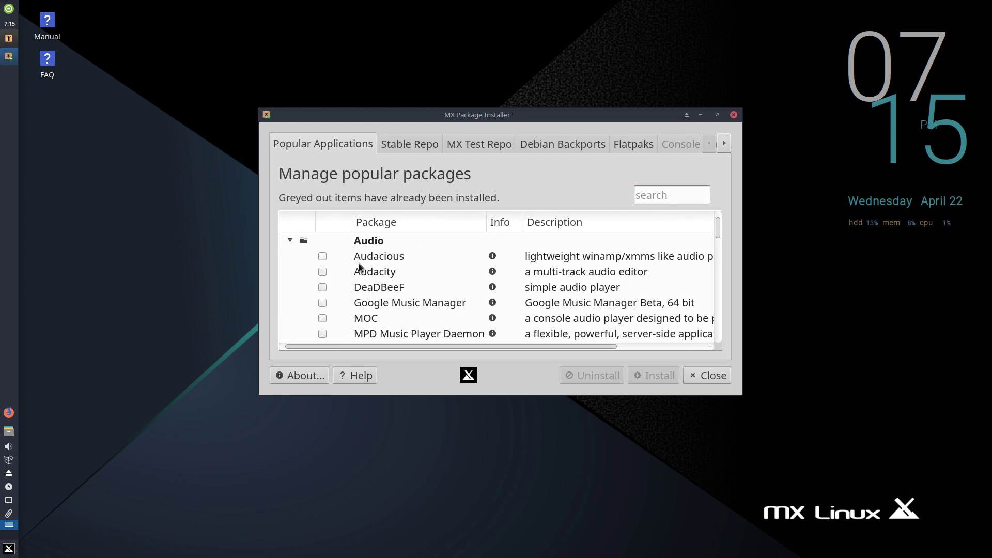
pyautogui.scroll(-6, 421, 273)
pyautogui.scroll(4, 421, 273)
pyautogui.scroll(2, 327, 287)
pyautogui.click(290, 241)
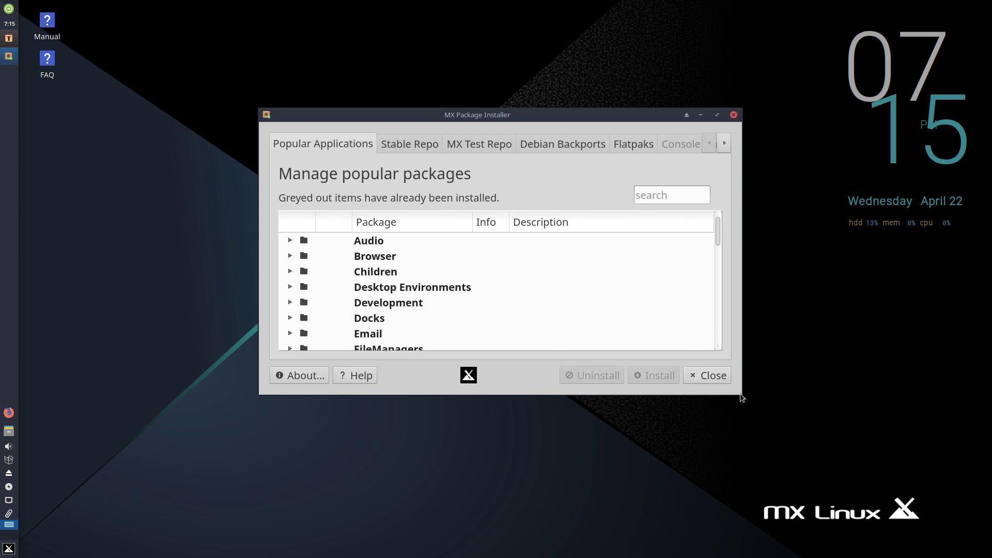
# - Enlarge the installer window and peek into the Browser and FileManagers categories
pyautogui.moveTo(738, 391); pyautogui.dragTo(854, 516)
pyautogui.click(291, 256)
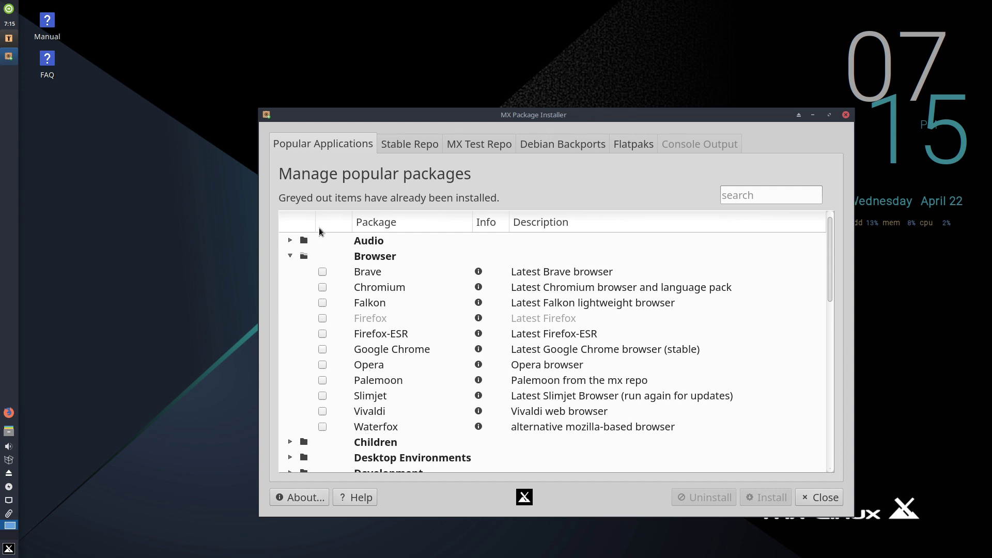
pyautogui.click(290, 256)
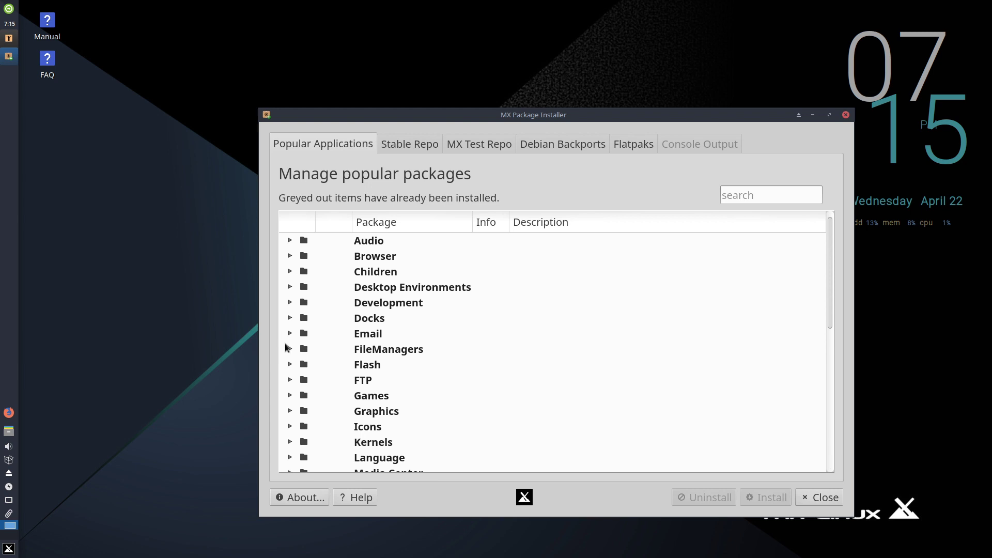
pyautogui.click(288, 350)
pyautogui.click(287, 350)
pyautogui.scroll(-5, 412, 350)
pyautogui.scroll(-2, 442, 340)
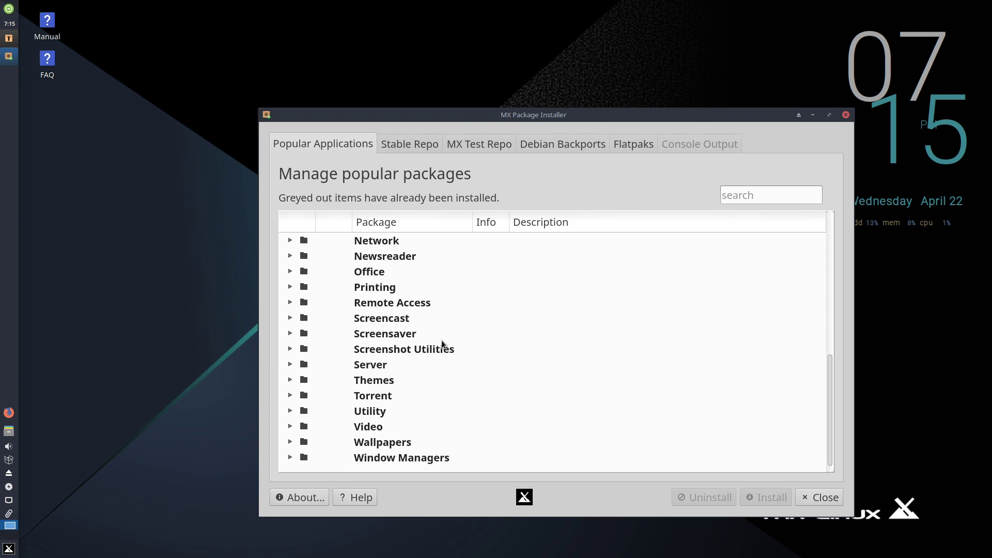
pyautogui.scroll(6, 442, 341)
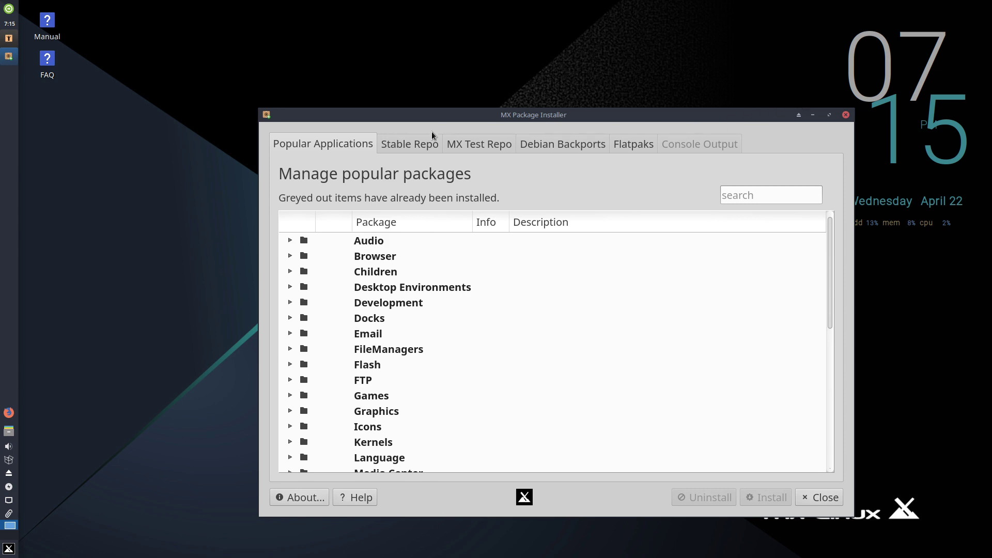
# - Browse the Stable Repo list, then show Debian Backports and close its warning
pyautogui.click(408, 141)
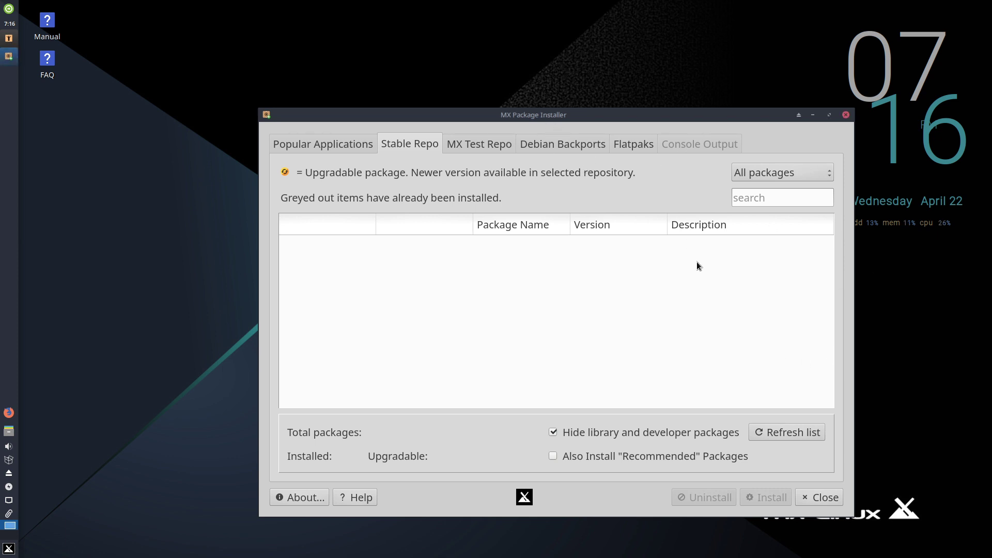
pyautogui.scroll(-20, 638, 315)
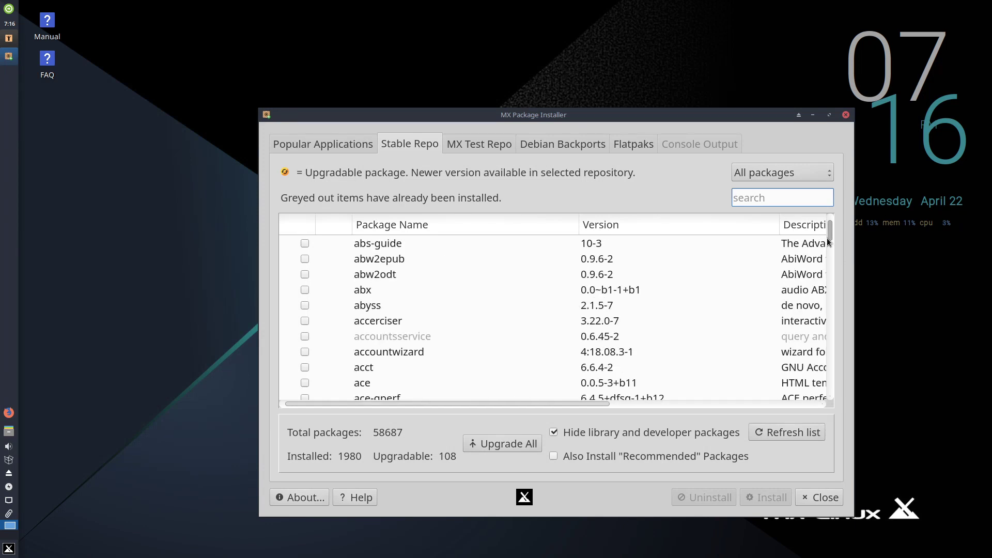
pyautogui.moveTo(828, 235); pyautogui.dragTo(635, 179)
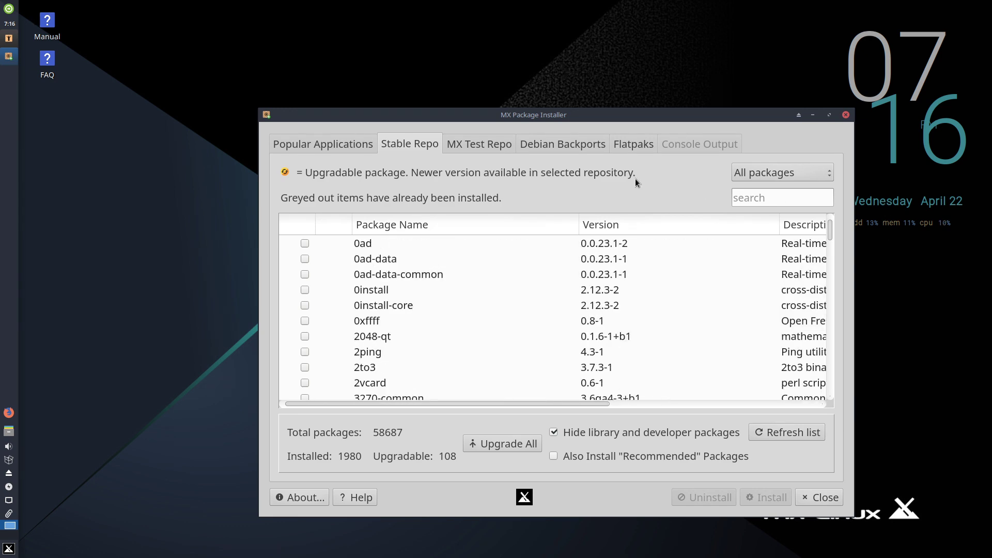
pyautogui.click(573, 144)
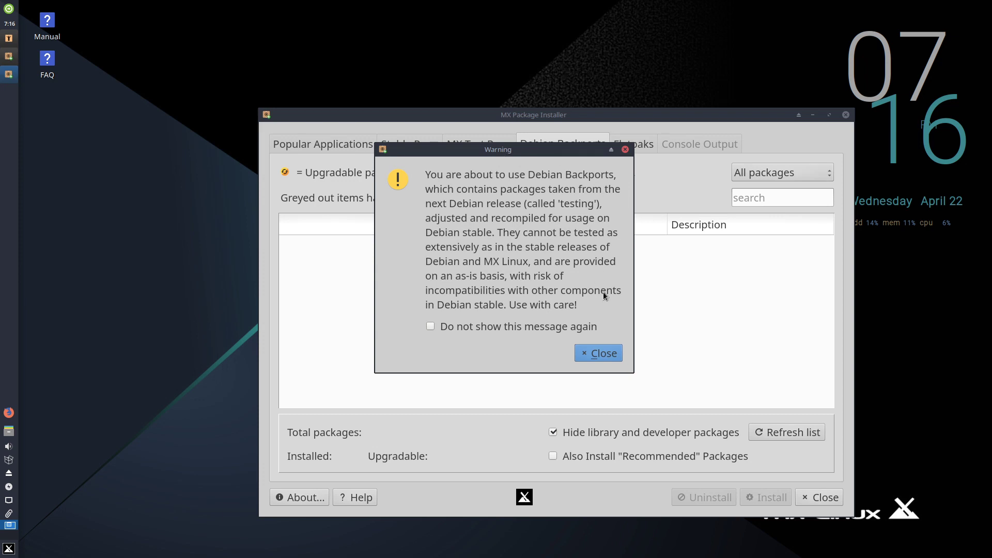
pyautogui.click(602, 354)
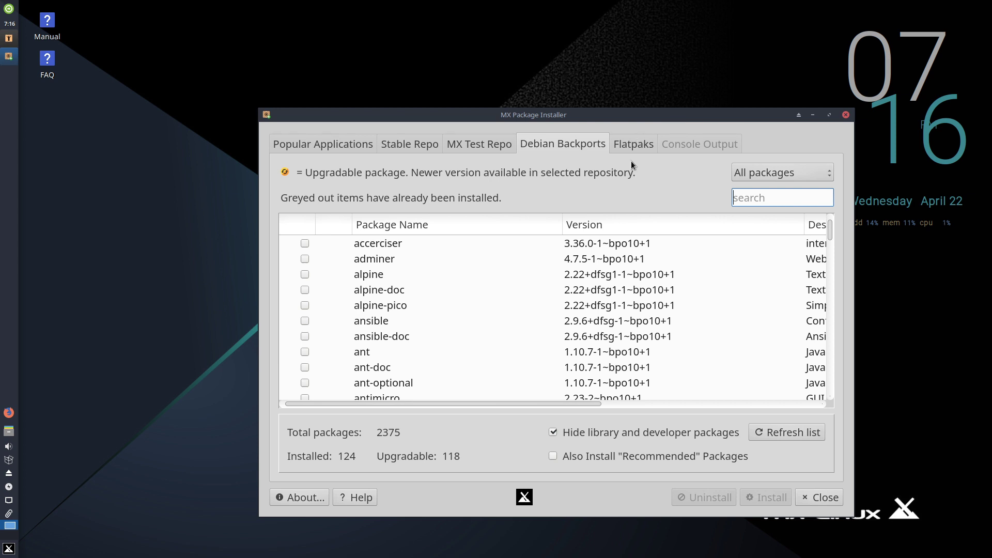
pyautogui.click(632, 141)
# - Dismiss the Flatpaks warning, authenticate as root, and move the installer window up
pyautogui.click(620, 331)
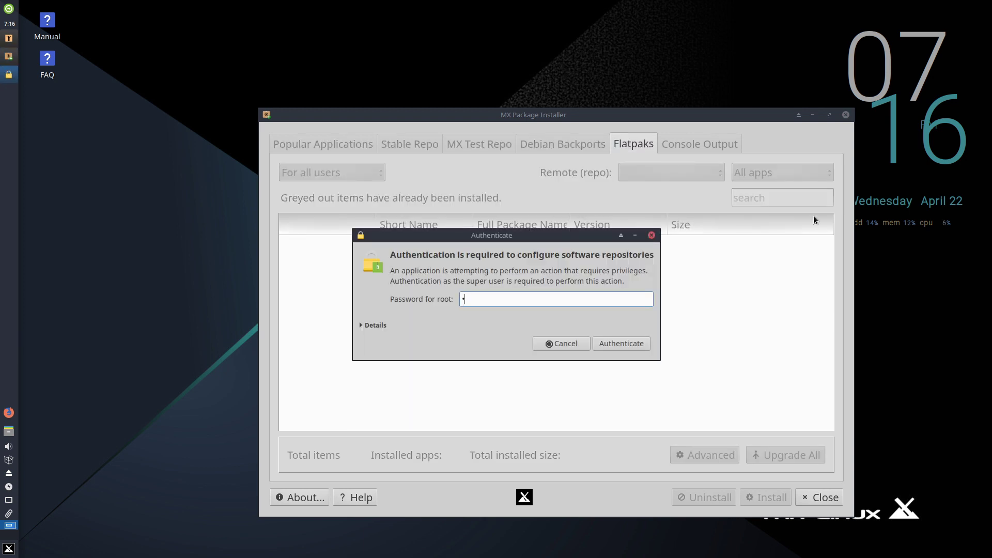
pyautogui.write('oot')
pyautogui.press('Return')
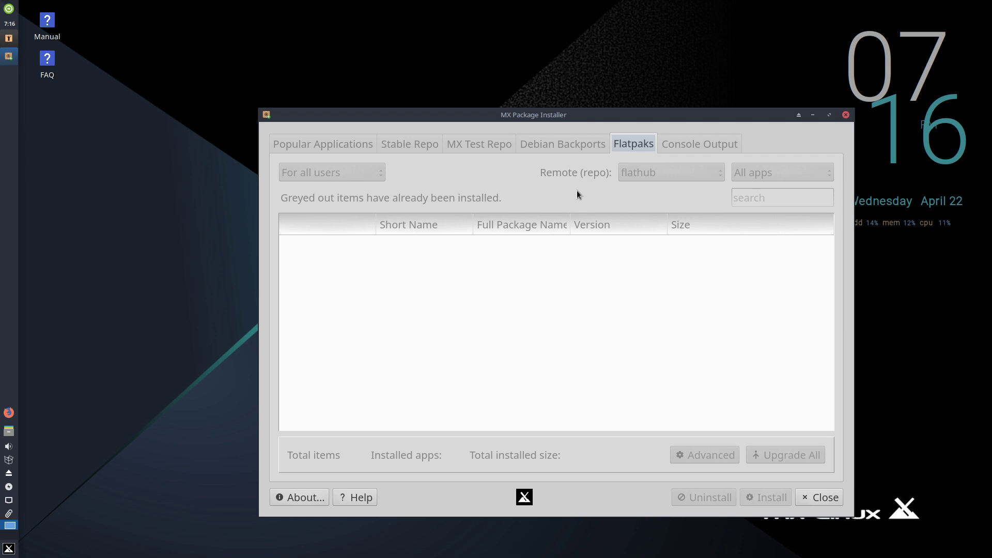
pyautogui.moveTo(585, 115); pyautogui.dragTo(571, 70)
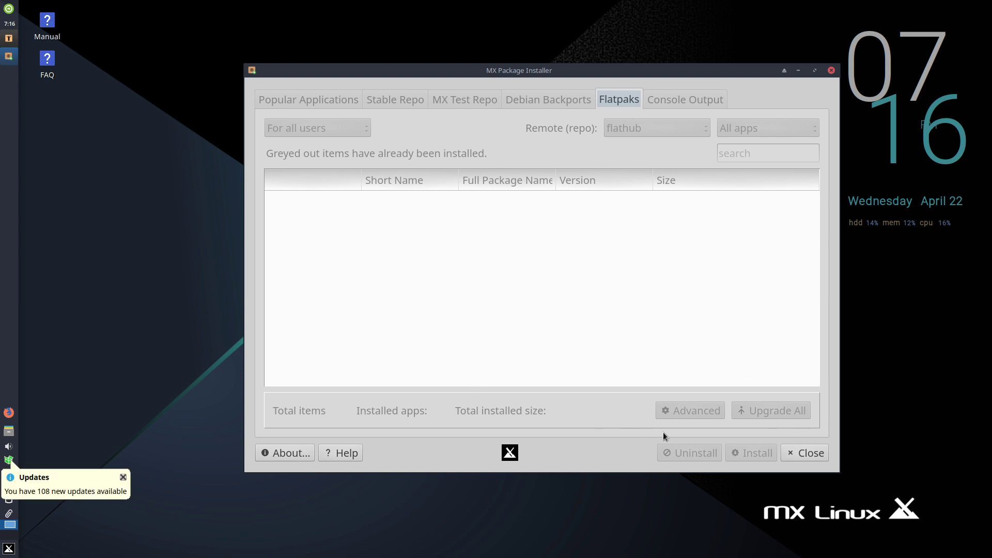
# - Cancel quitting, scroll through the 849 flathub apps, then close MX Package Installer
pyautogui.click(811, 454)
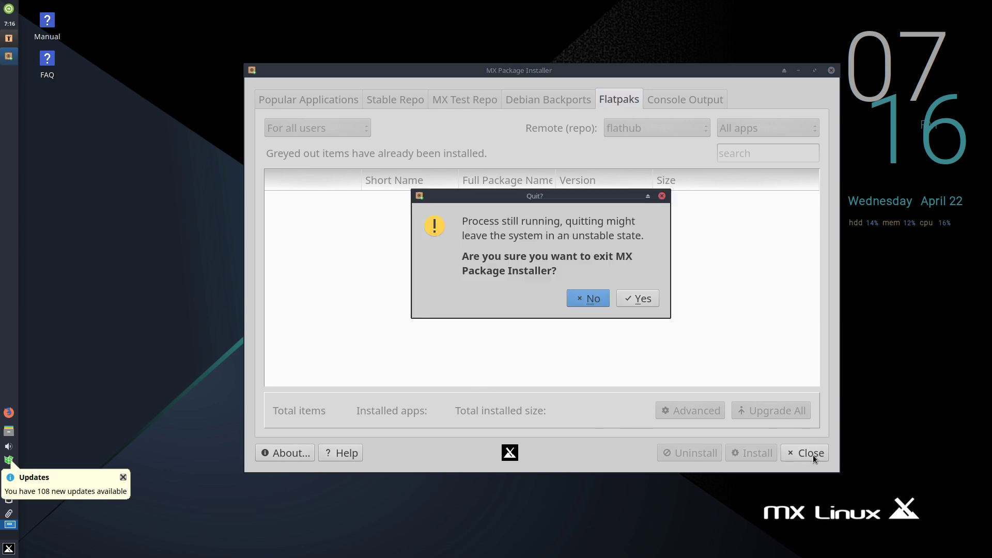
pyautogui.click(590, 301)
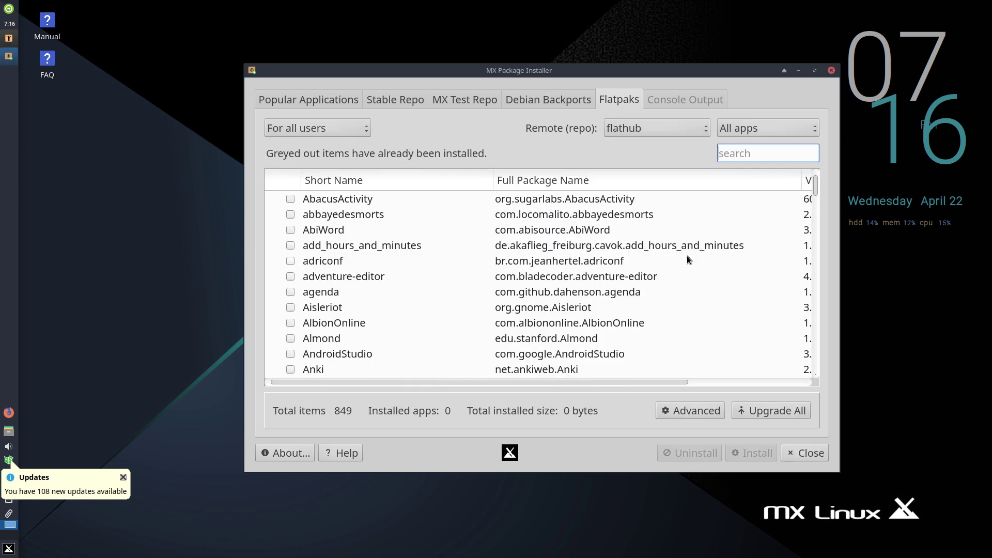
pyautogui.scroll(-15, 687, 256)
pyautogui.scroll(-15, 687, 256)
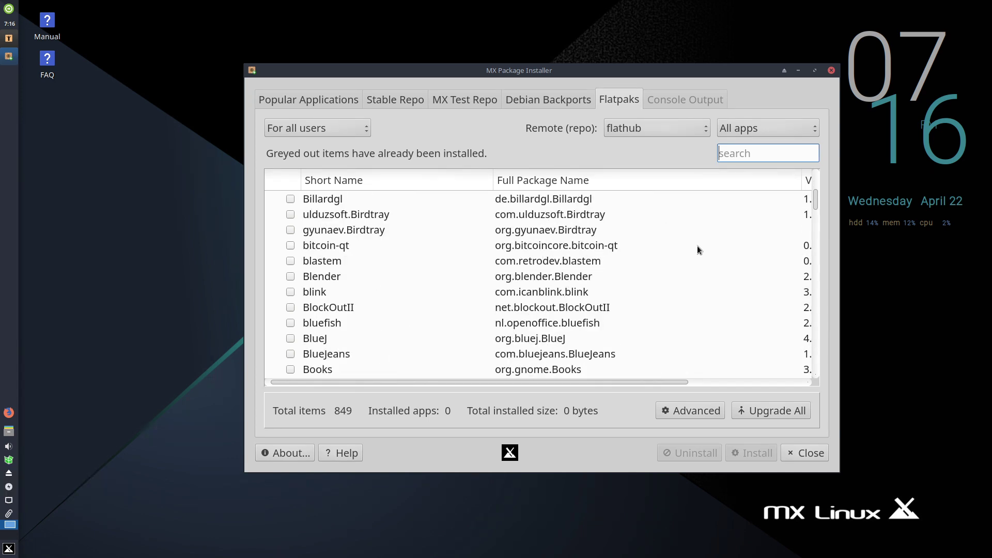
pyautogui.scroll(-3, 711, 247)
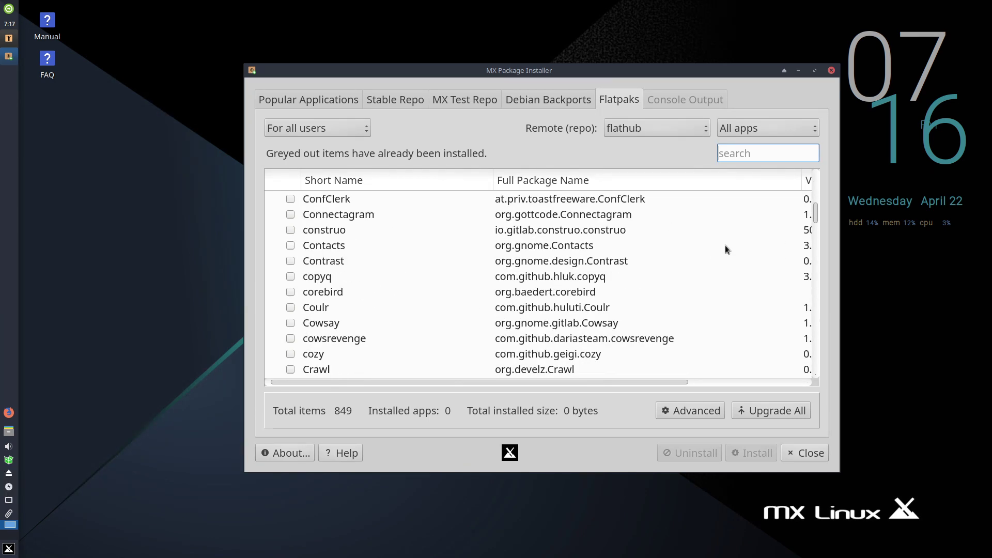
pyautogui.moveTo(817, 218); pyautogui.dragTo(814, 134)
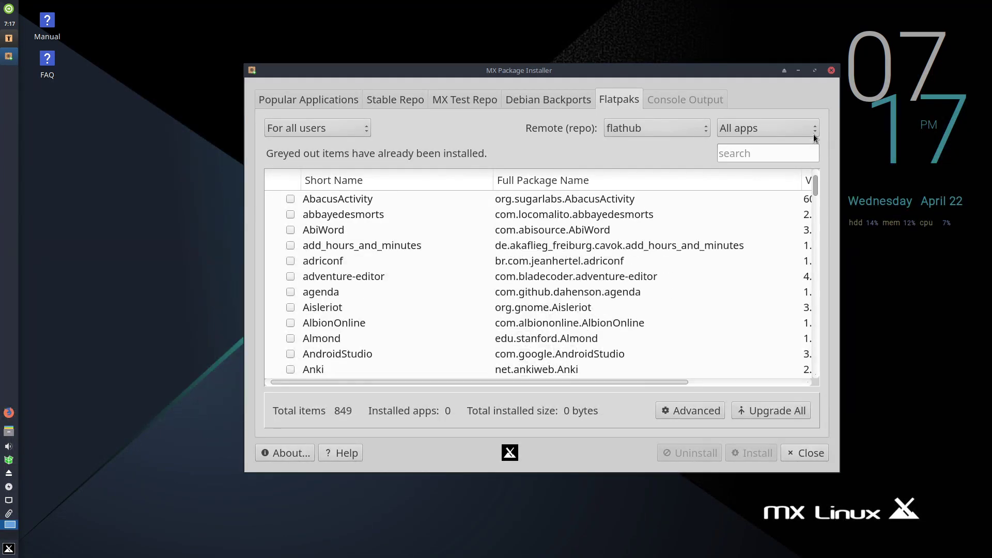
pyautogui.click(832, 71)
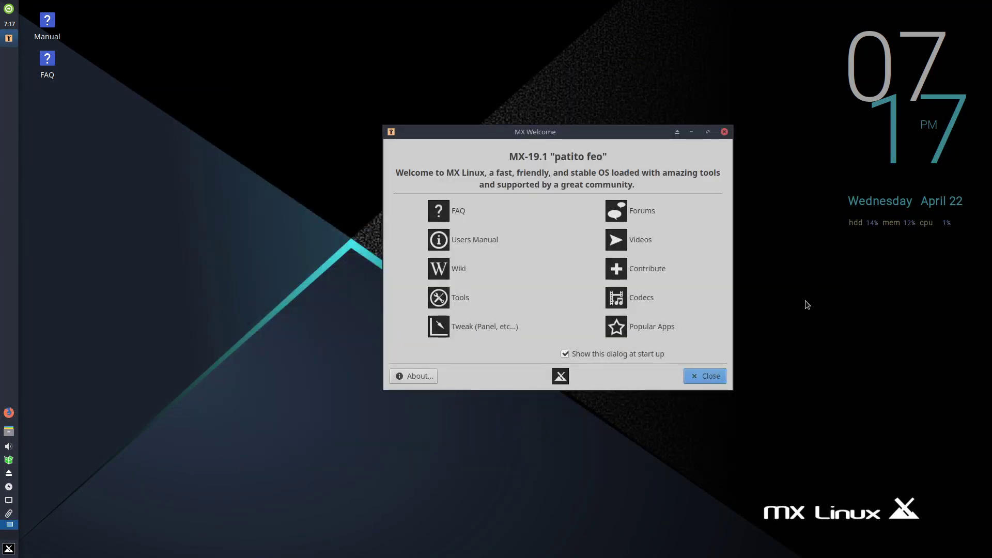
# - Launch Tweak (Panel, etc...) and acknowledge the panel settings backup to ~/.restore/
pyautogui.click(481, 326)
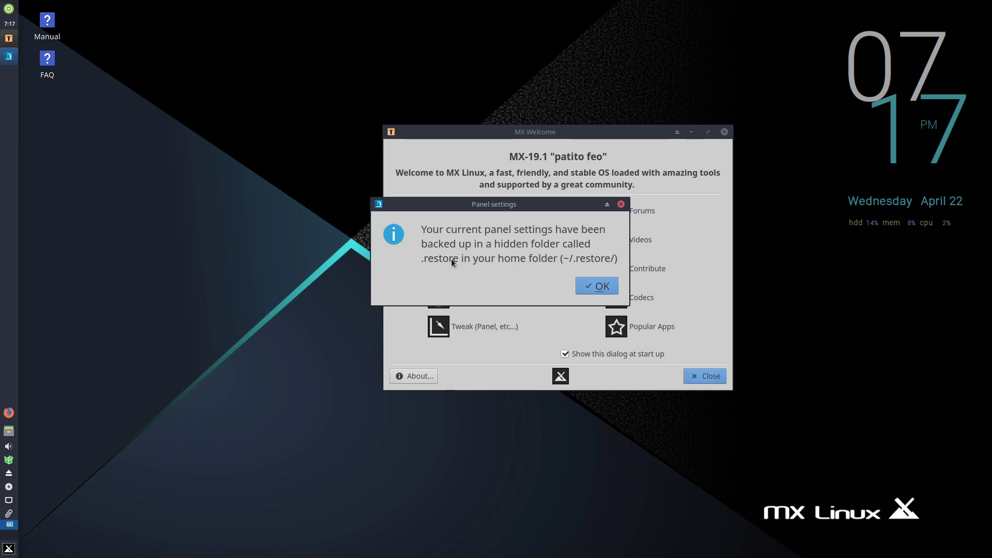
pyautogui.click(594, 289)
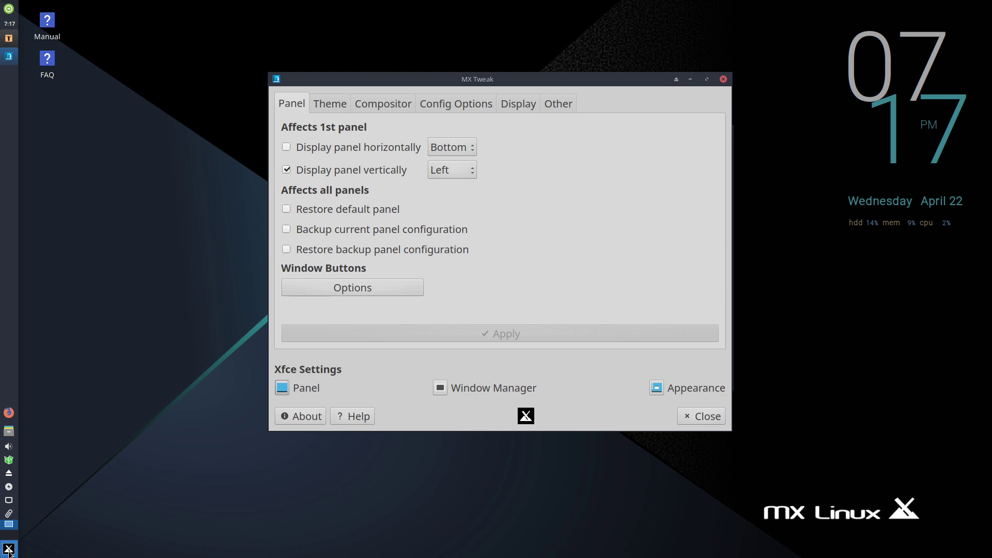
pyautogui.click(476, 165)
pyautogui.click(478, 172)
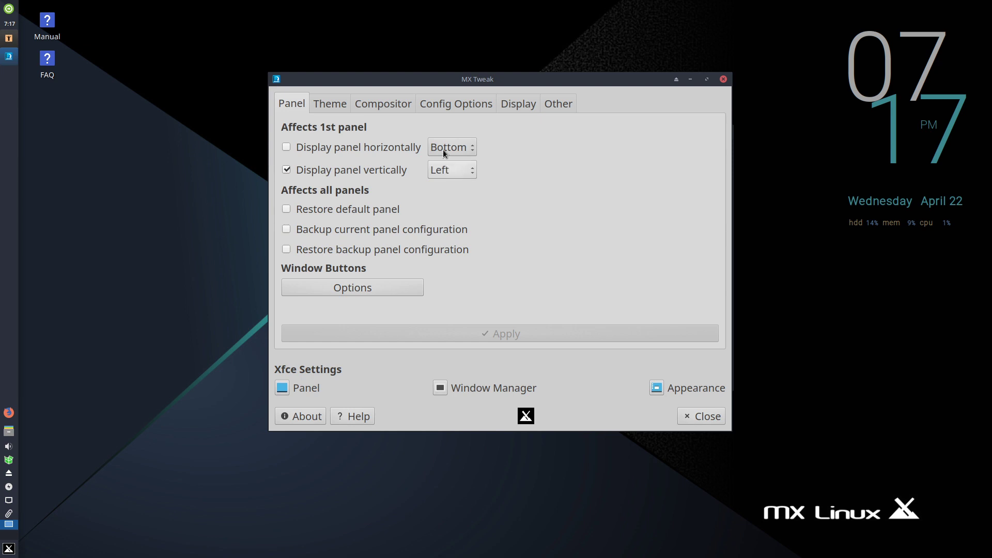
pyautogui.click(465, 170)
pyautogui.click(630, 191)
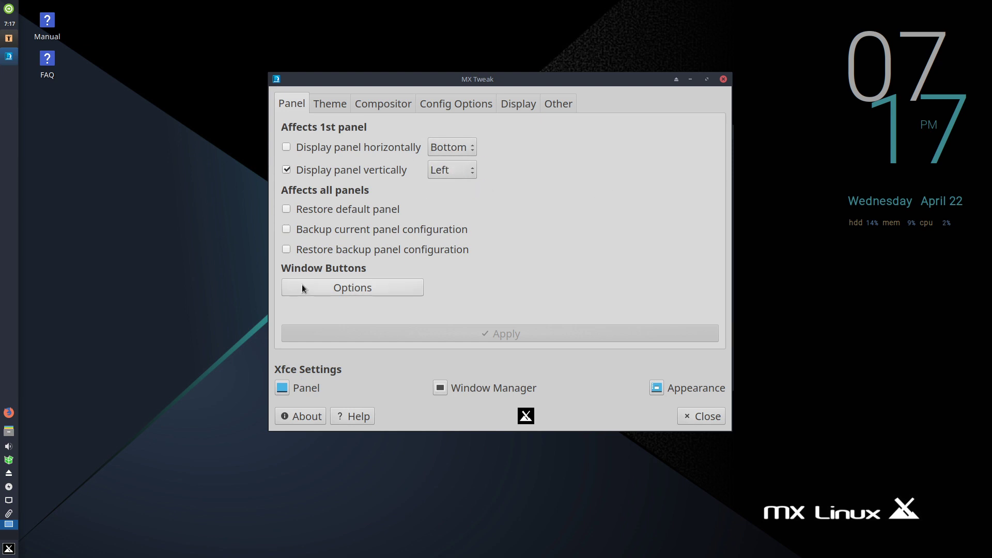
pyautogui.click(286, 169)
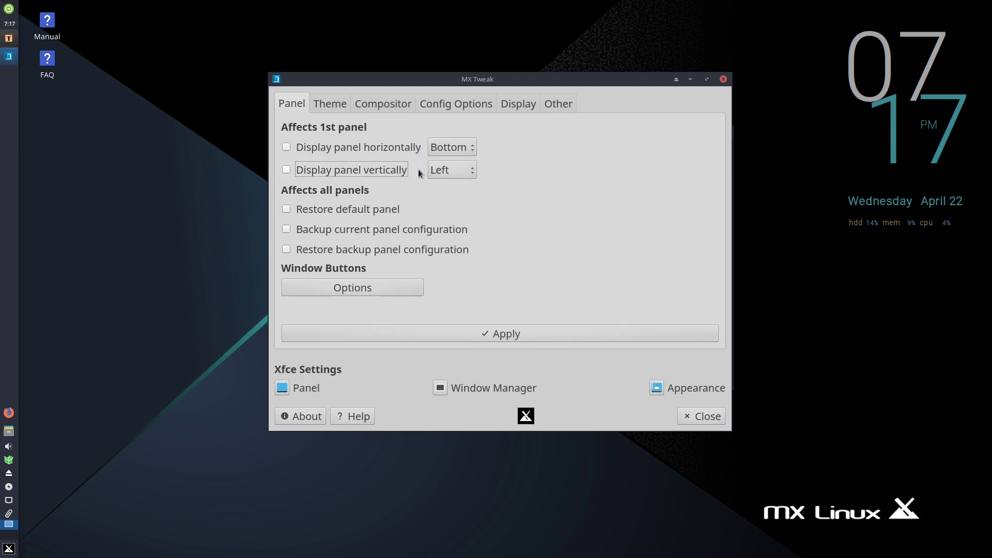
pyautogui.click(318, 148)
pyautogui.click(512, 333)
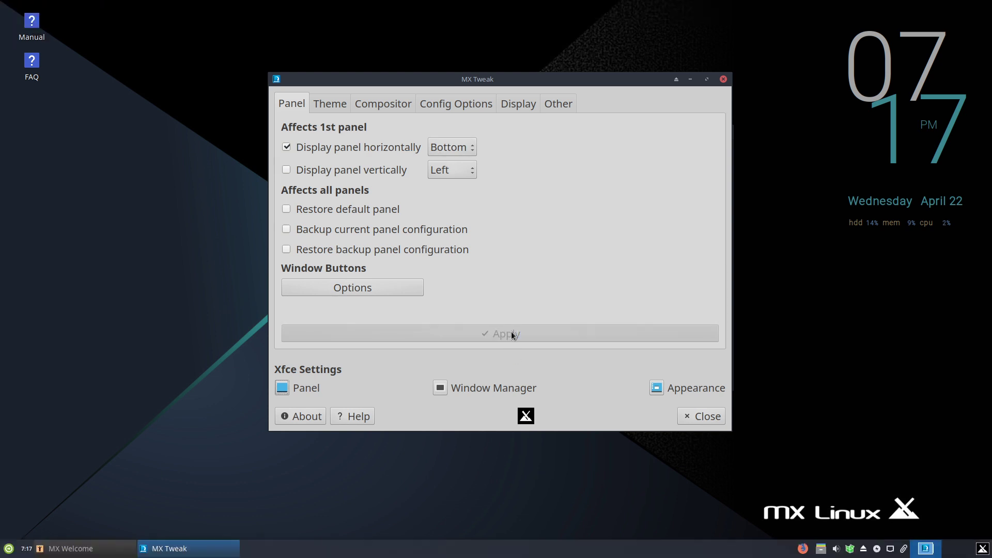
pyautogui.click(465, 152)
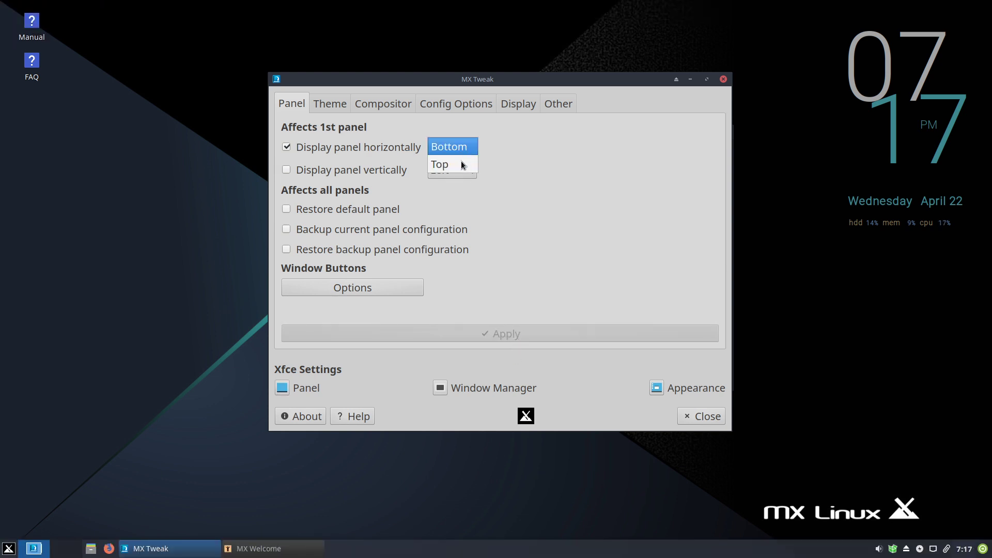
pyautogui.click(461, 163)
pyautogui.click(464, 150)
pyautogui.click(461, 129)
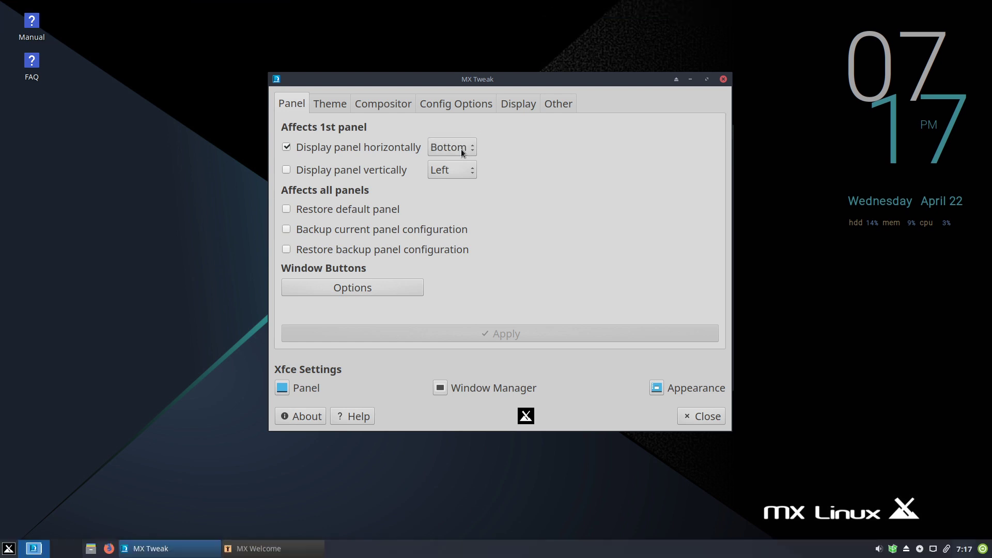
pyautogui.click(452, 170)
pyautogui.click(408, 174)
pyautogui.click(288, 172)
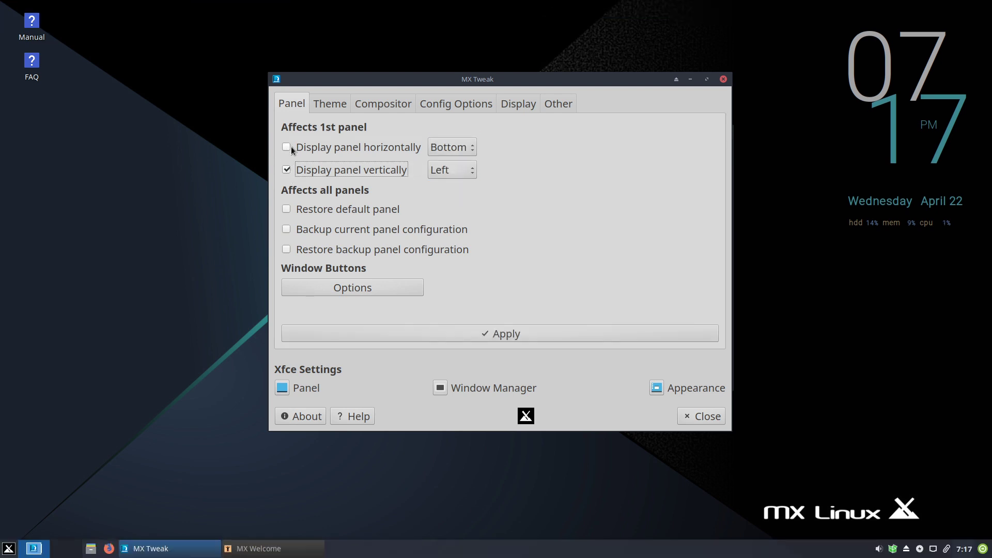
pyautogui.click(557, 340)
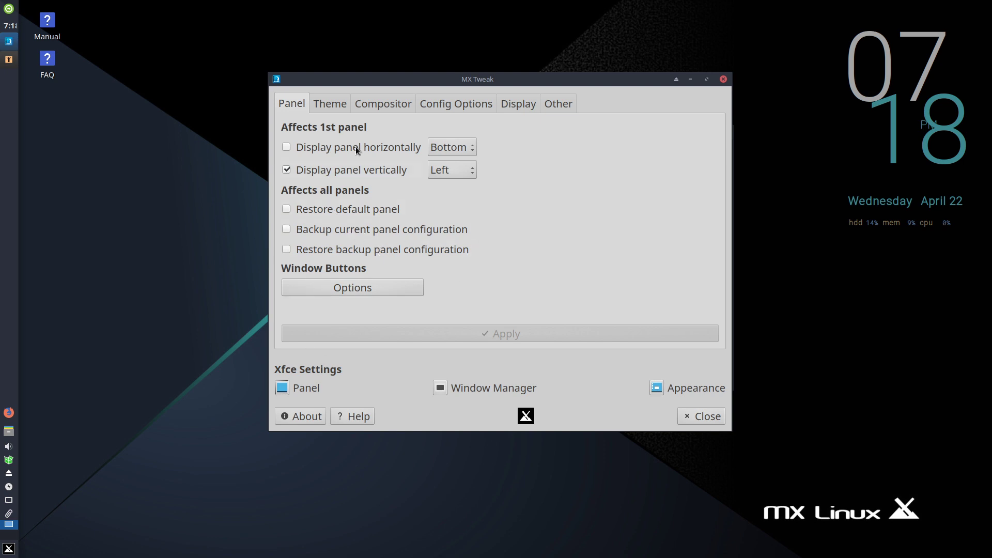
# - Review the theme sets and compositor options, keeping the Xfwm (Xfce) Compositor
pyautogui.click(336, 105)
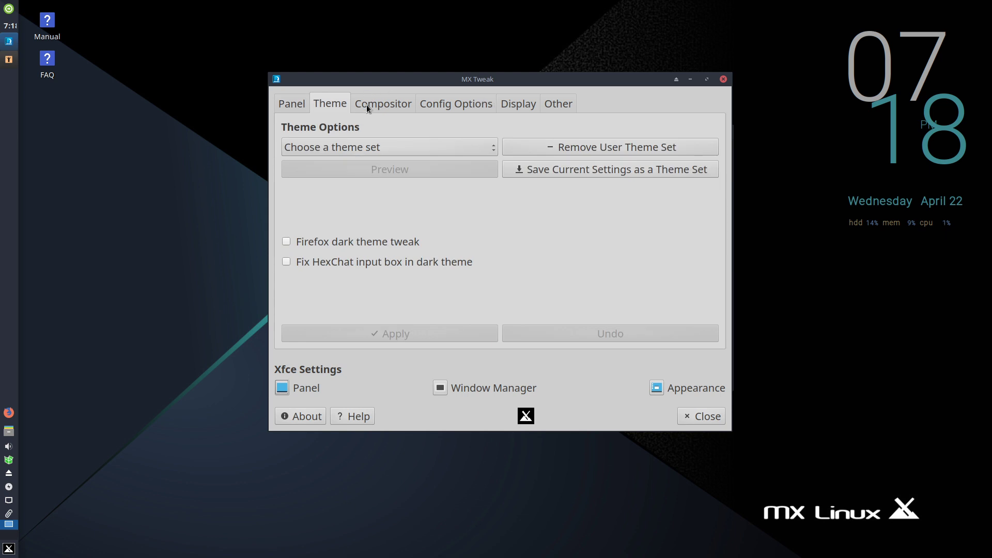
pyautogui.click(404, 147)
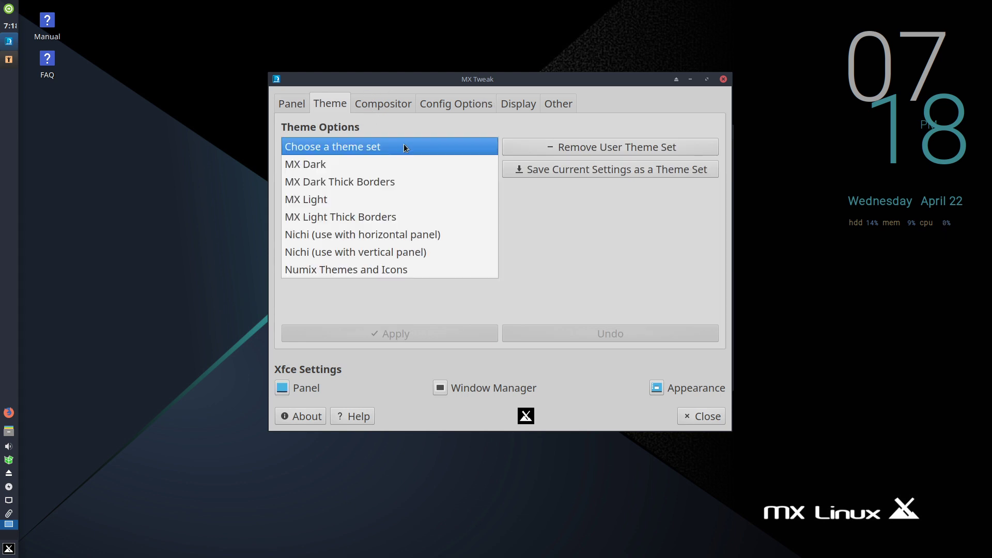
pyautogui.click(535, 120)
pyautogui.click(387, 100)
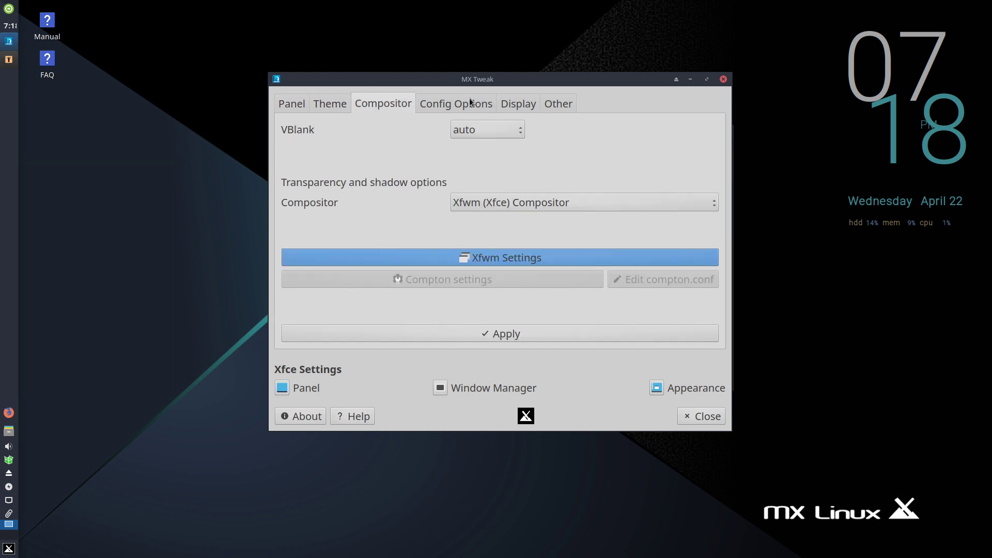
pyautogui.click(640, 202)
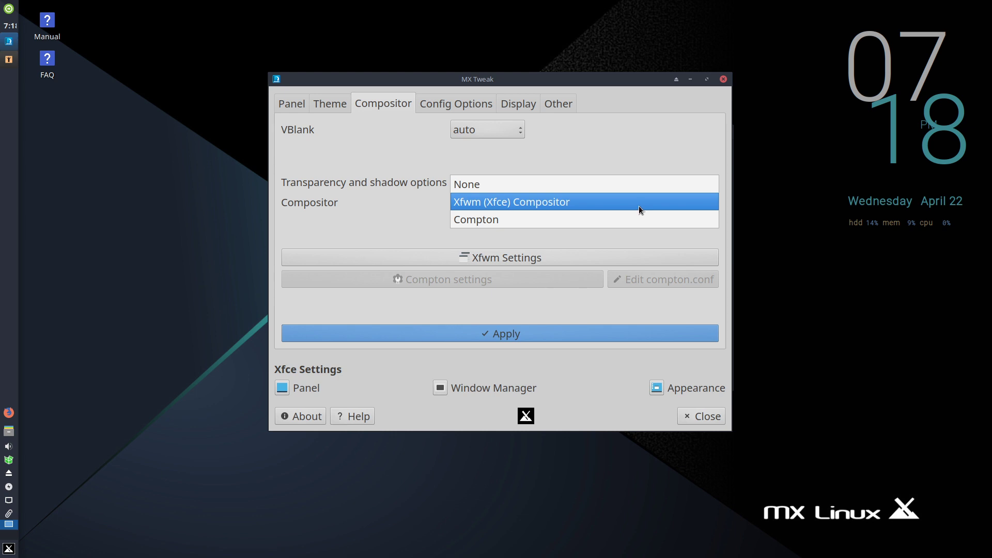
pyautogui.click(658, 126)
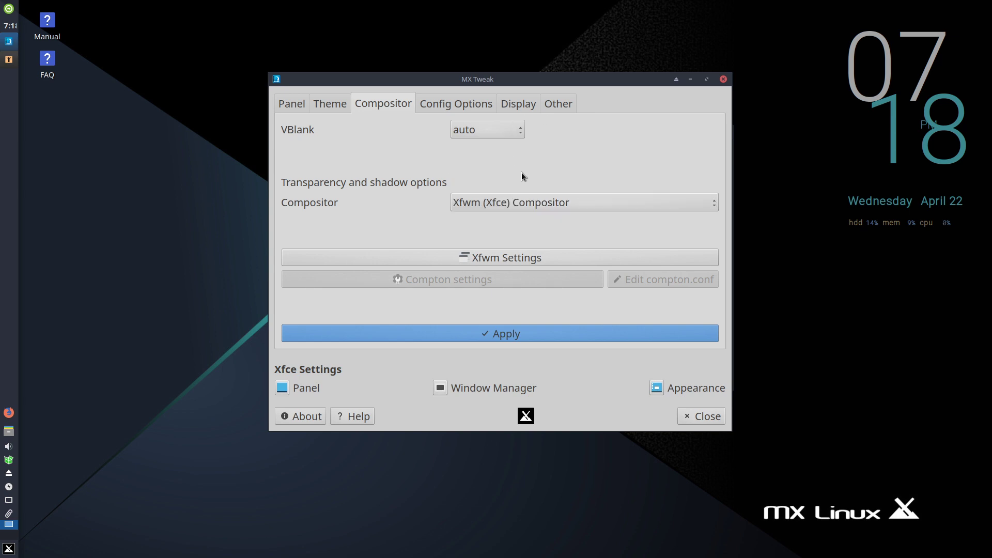
# - Look through the Config Options, Display and Other tabs, then close MX Tweak
pyautogui.click(473, 104)
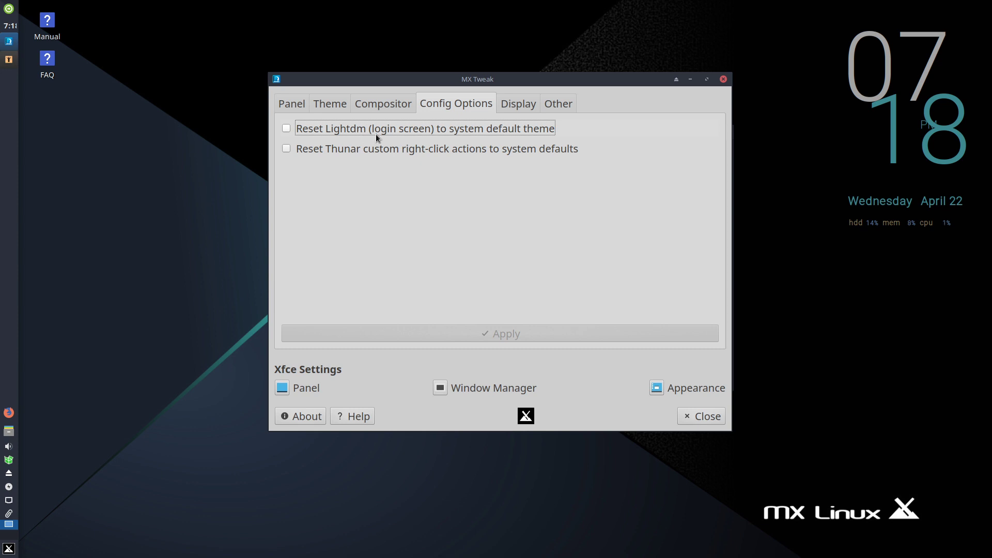
pyautogui.click(517, 104)
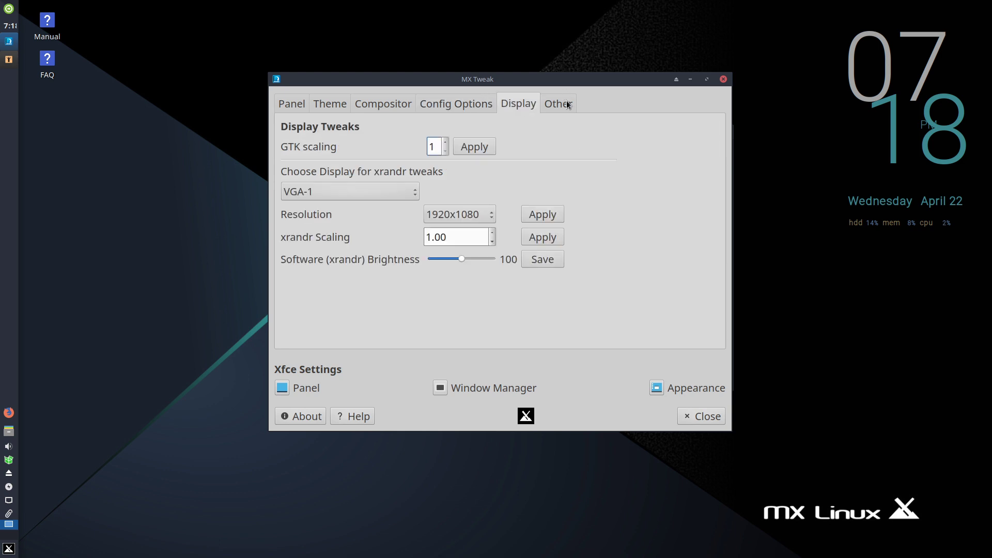
pyautogui.click(568, 105)
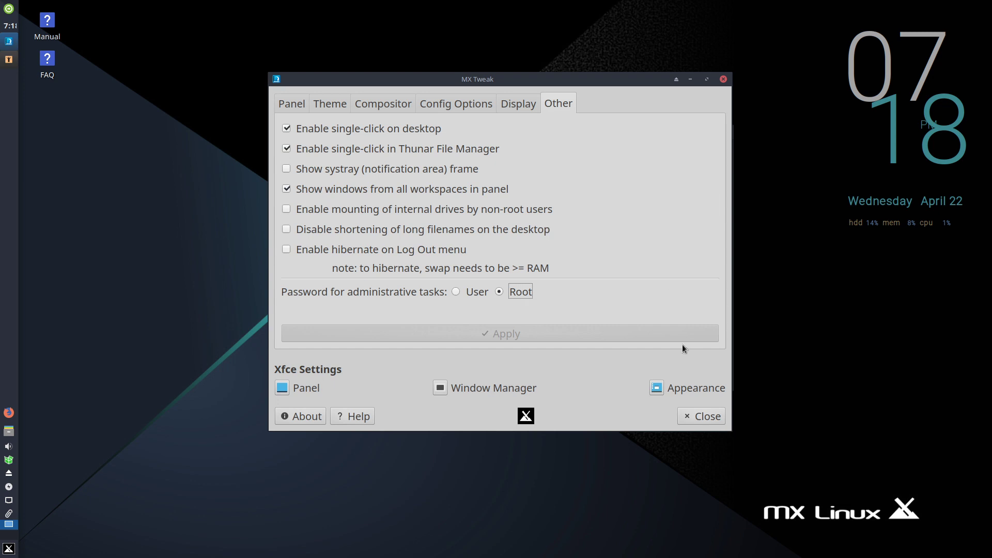
pyautogui.click(708, 415)
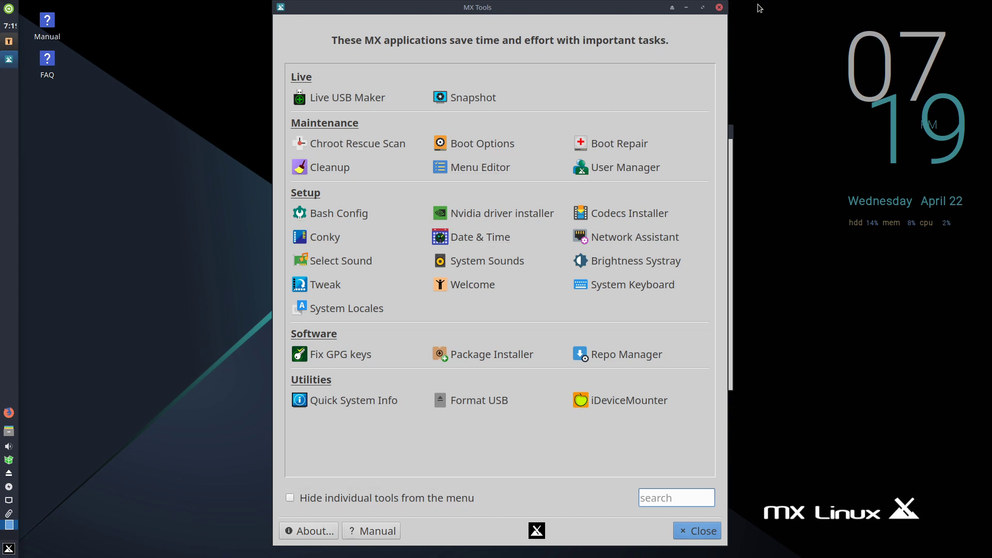
# - Close MX Tools and MX Welcome, then bring up the application menu
pyautogui.click(719, 8)
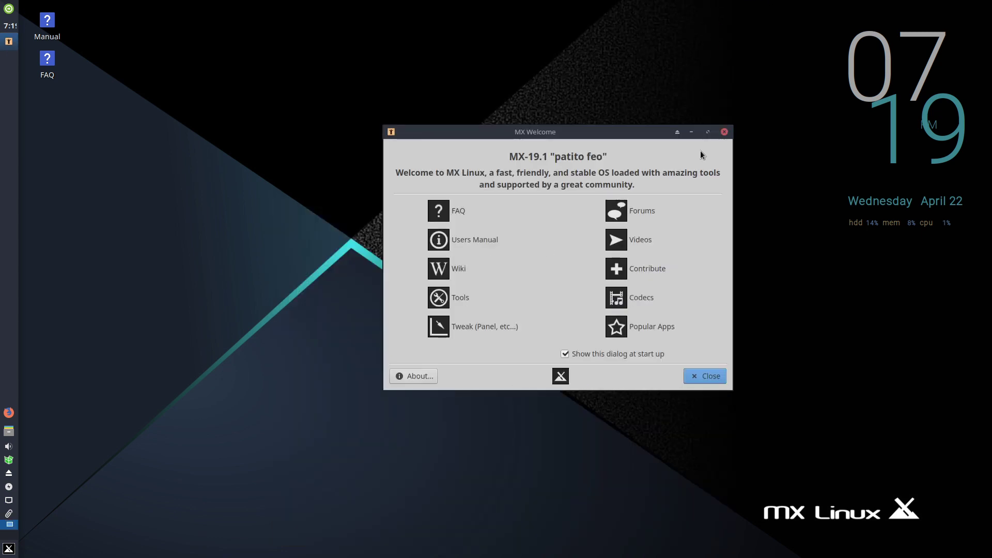
pyautogui.click(725, 132)
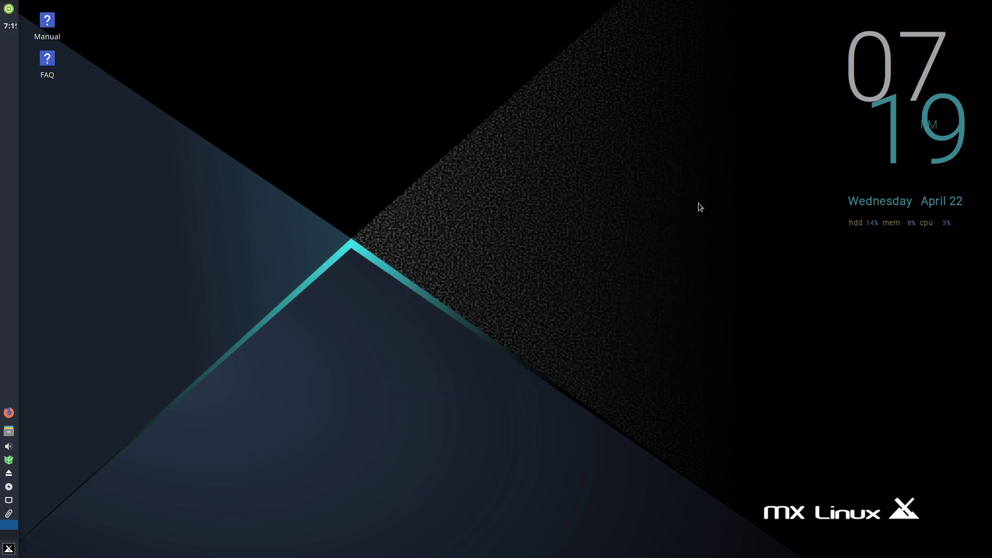
pyautogui.click(4, 552)
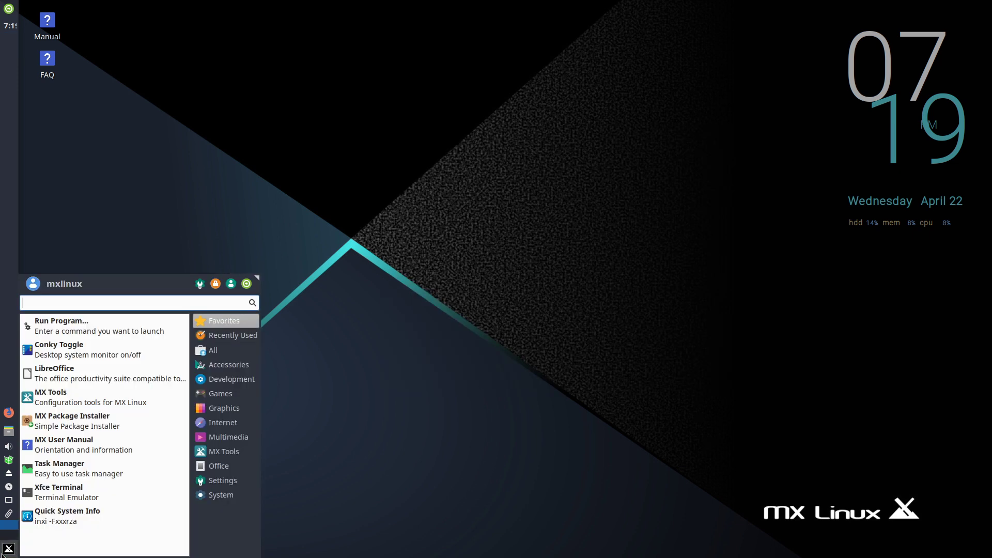
# - Scroll the category list, then view the Development, Games, Internet and Graphics apps
pyautogui.moveTo(222, 359)
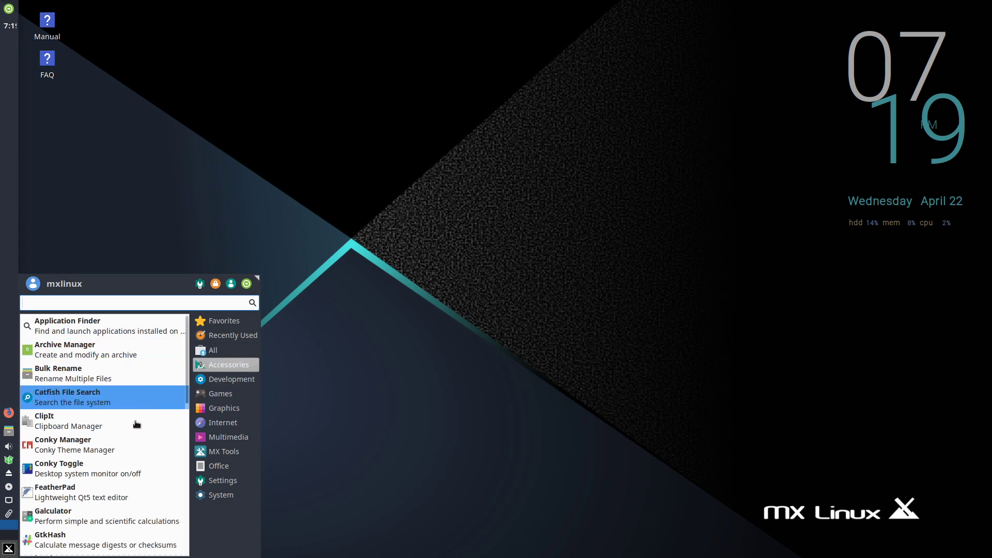
pyautogui.scroll(-8, 127, 473)
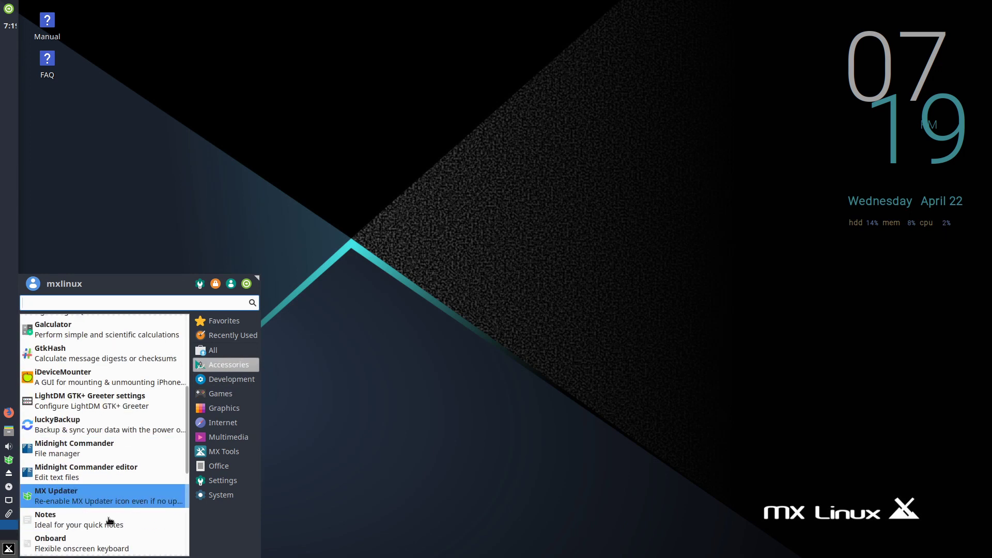
pyautogui.scroll(-5, 95, 473)
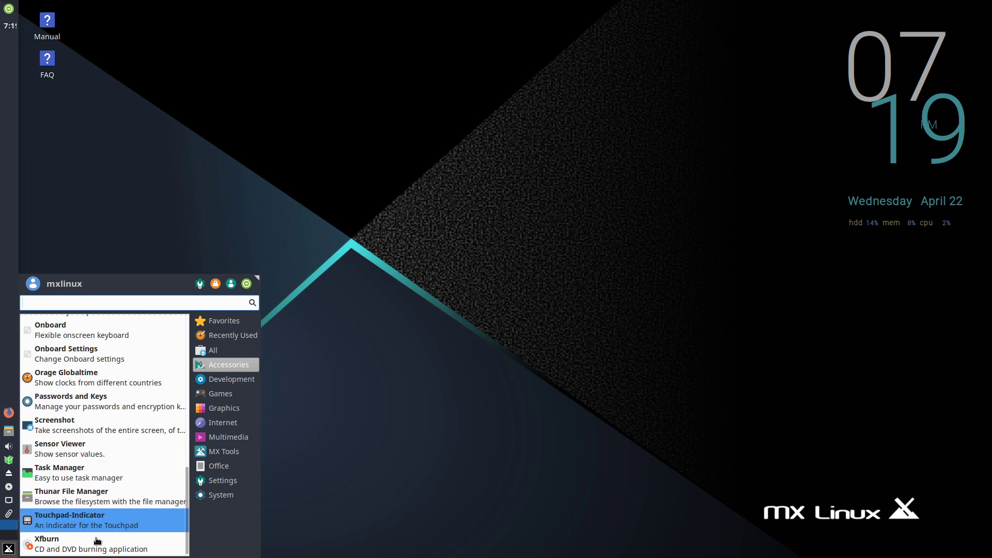
pyautogui.scroll(8, 98, 518)
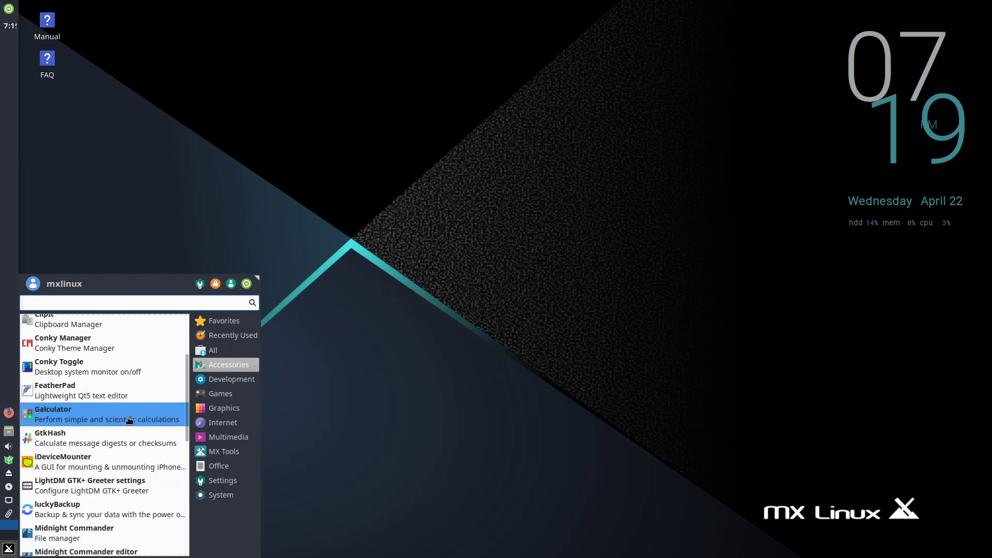
pyautogui.click(216, 381)
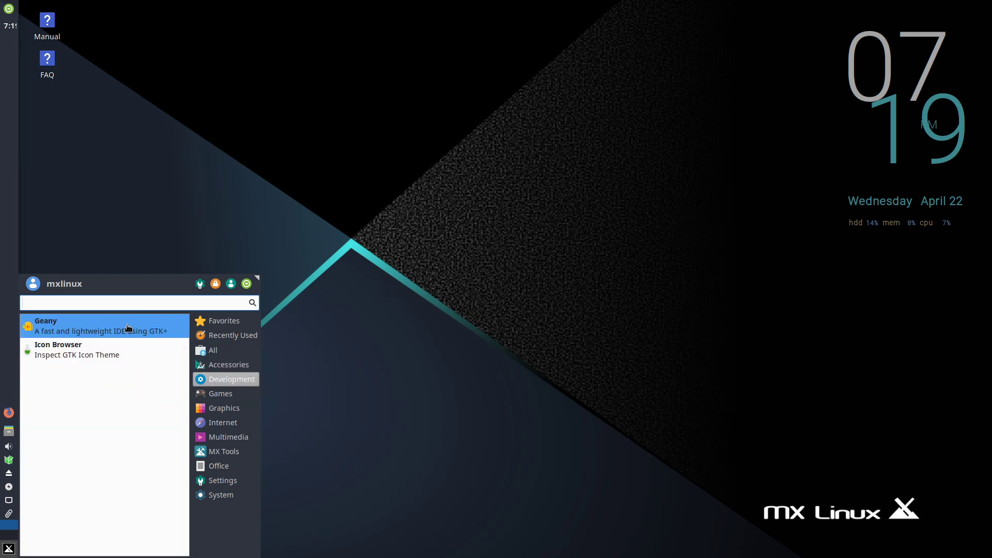
pyautogui.click(221, 394)
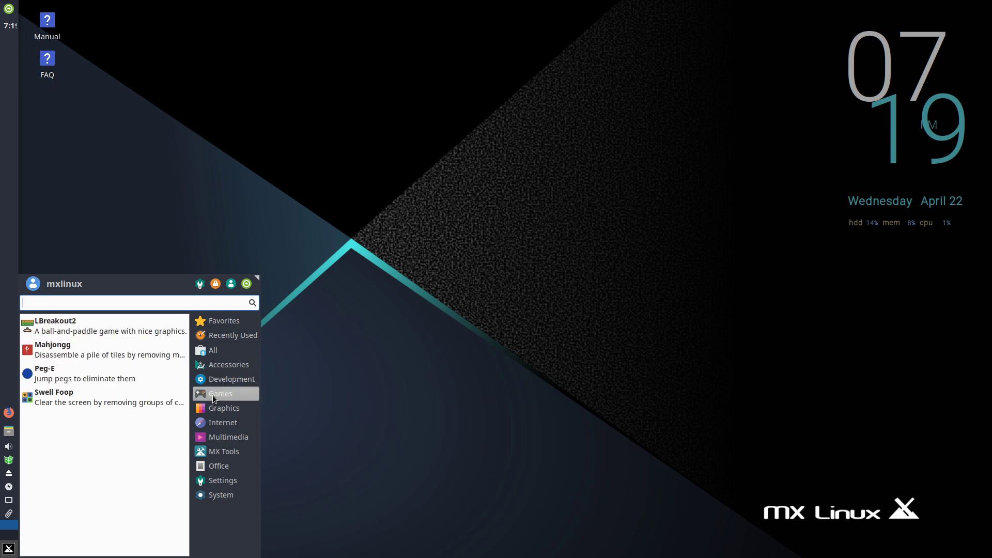
pyautogui.click(223, 422)
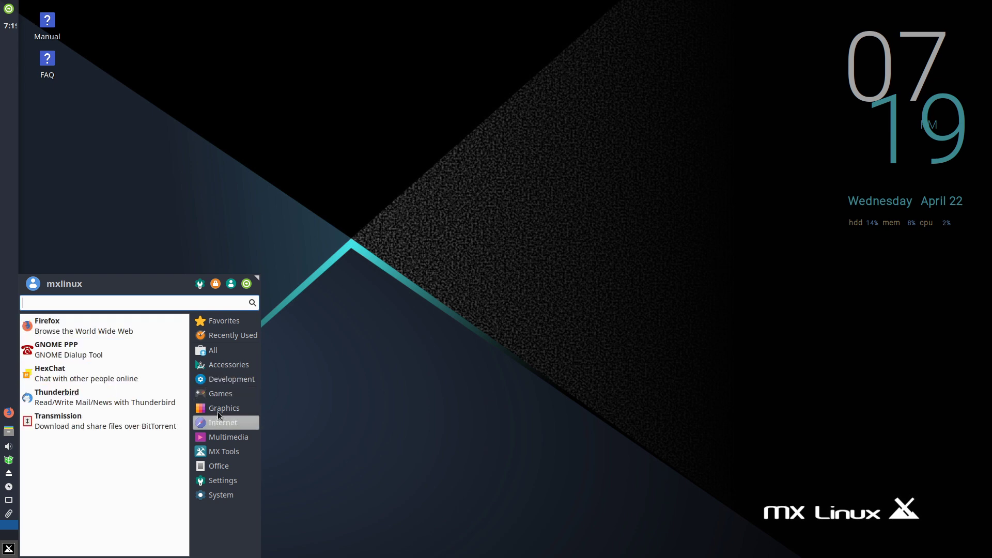
pyautogui.click(224, 408)
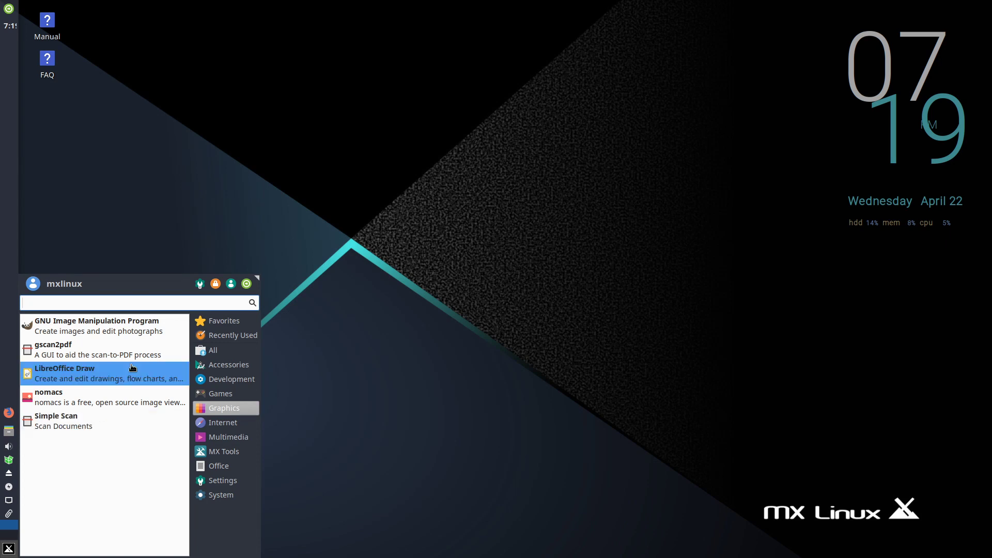
# - Continue through Internet, Multimedia, MX Tools and Office, ending on the Settings category
pyautogui.click(223, 423)
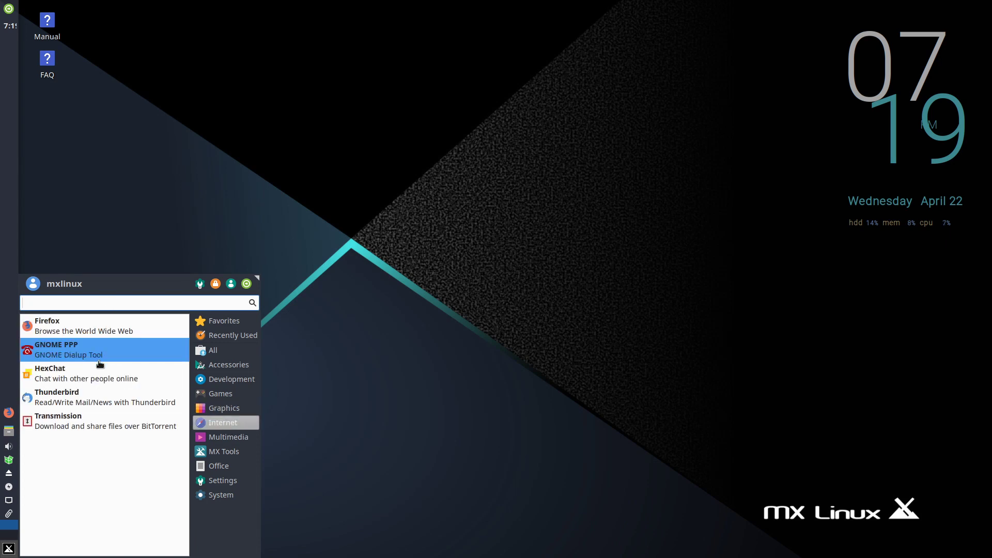
pyautogui.click(228, 438)
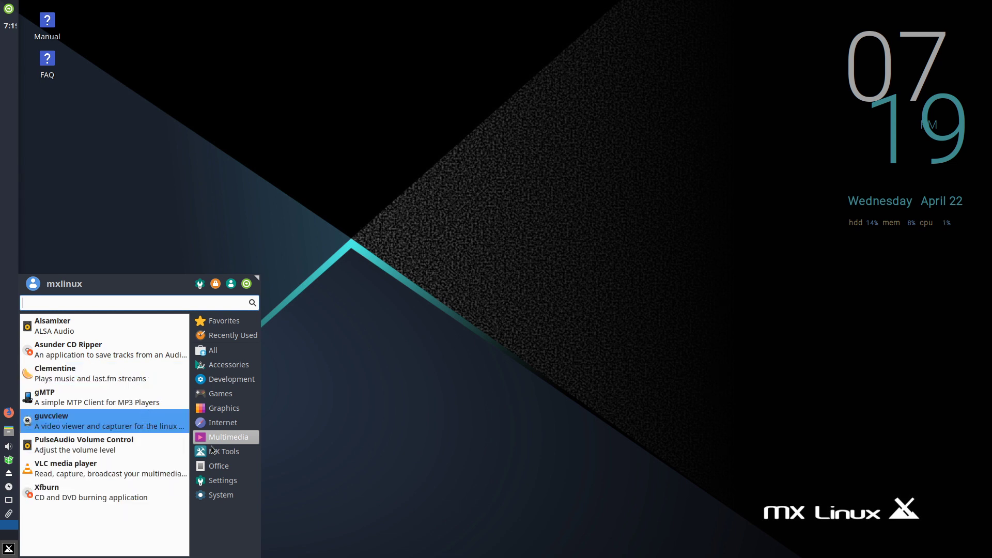
pyautogui.click(249, 422)
pyautogui.click(243, 451)
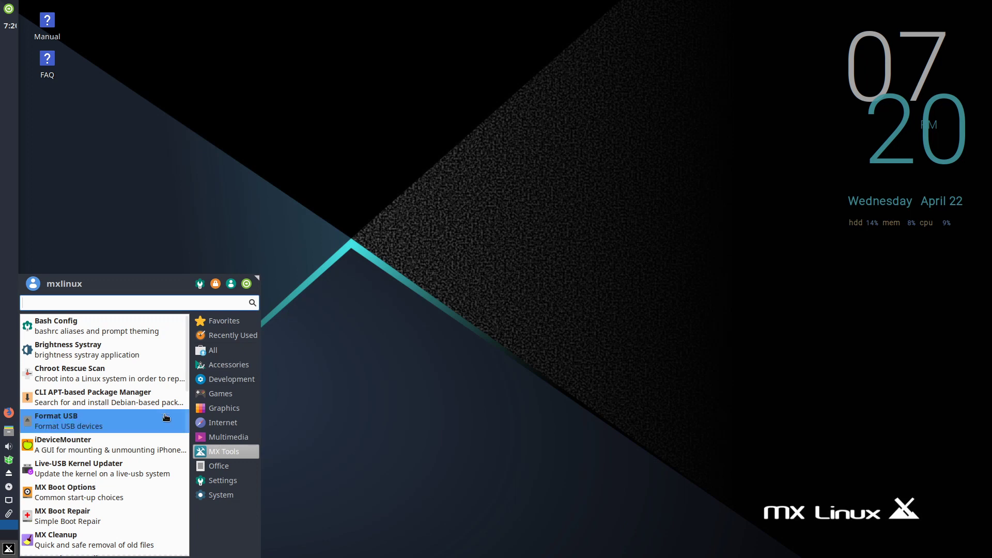
pyautogui.click(220, 465)
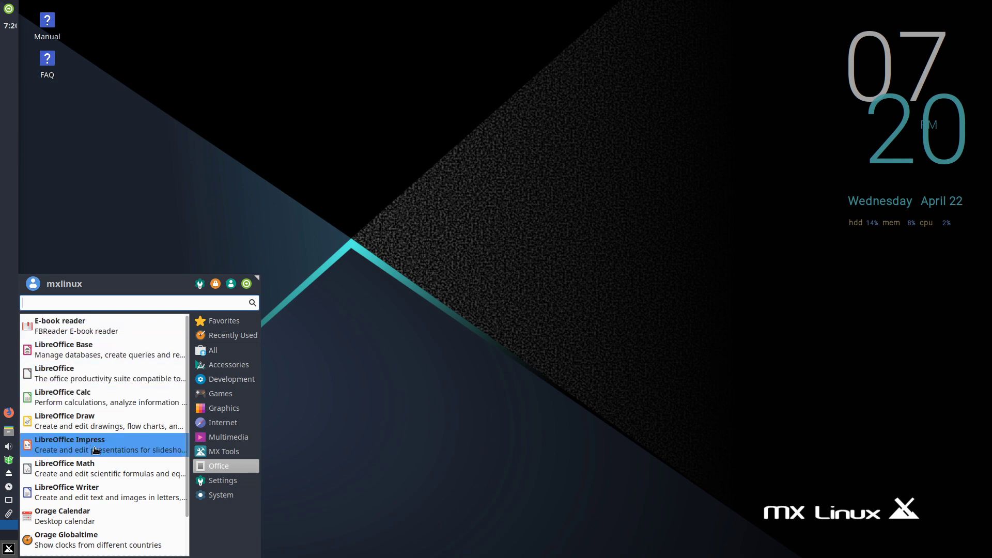
pyautogui.moveTo(218, 480)
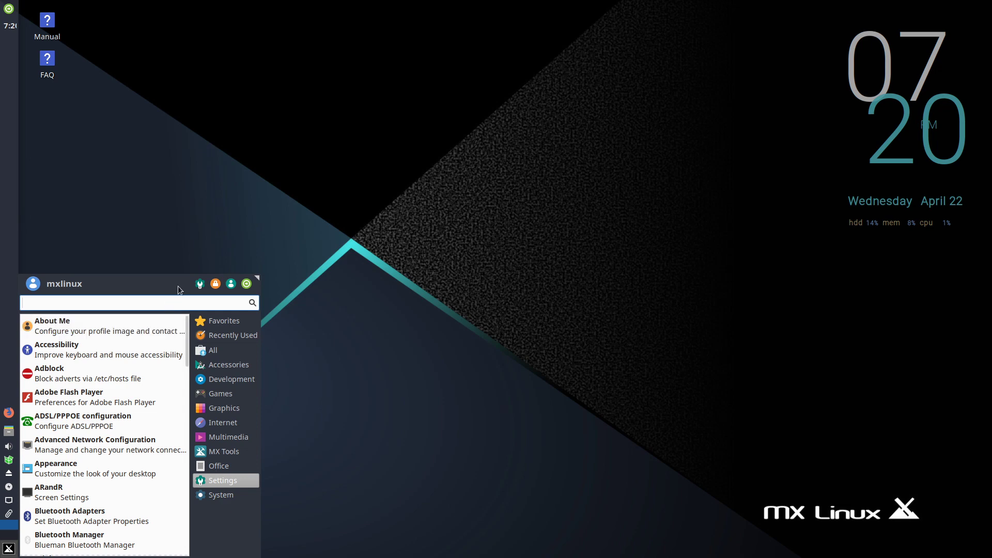
# - Launch the Settings Manager, move it up-left, make it taller and scroll through its entries
pyautogui.click(198, 287)
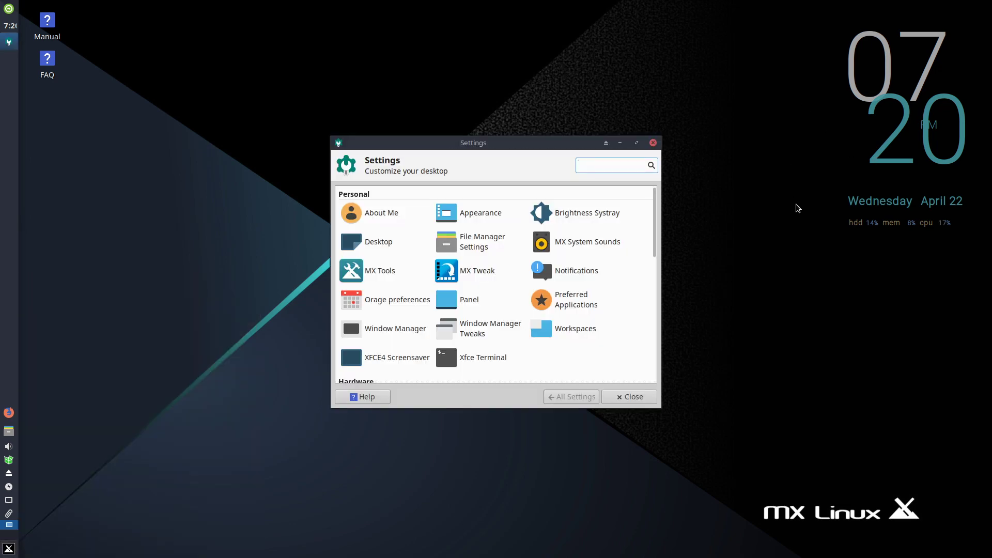
pyautogui.moveTo(549, 144); pyautogui.dragTo(487, 55)
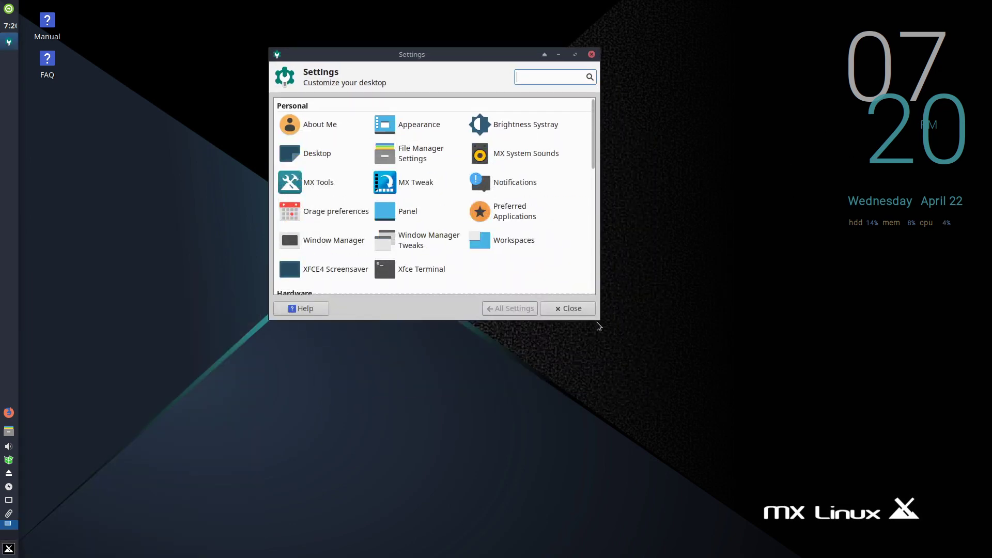
pyautogui.moveTo(598, 323); pyautogui.dragTo(682, 489)
pyautogui.scroll(-5, 392, 280)
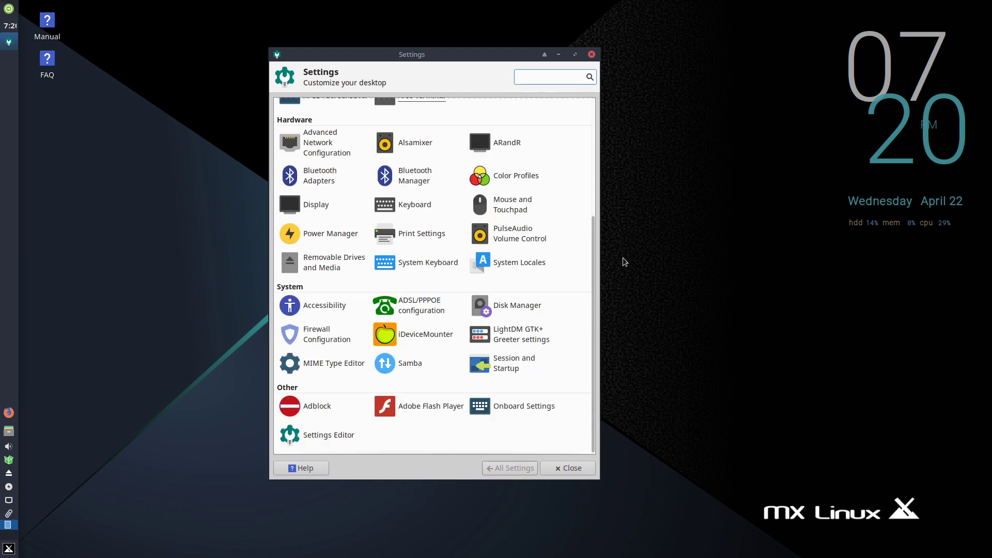
pyautogui.scroll(5, 591, 238)
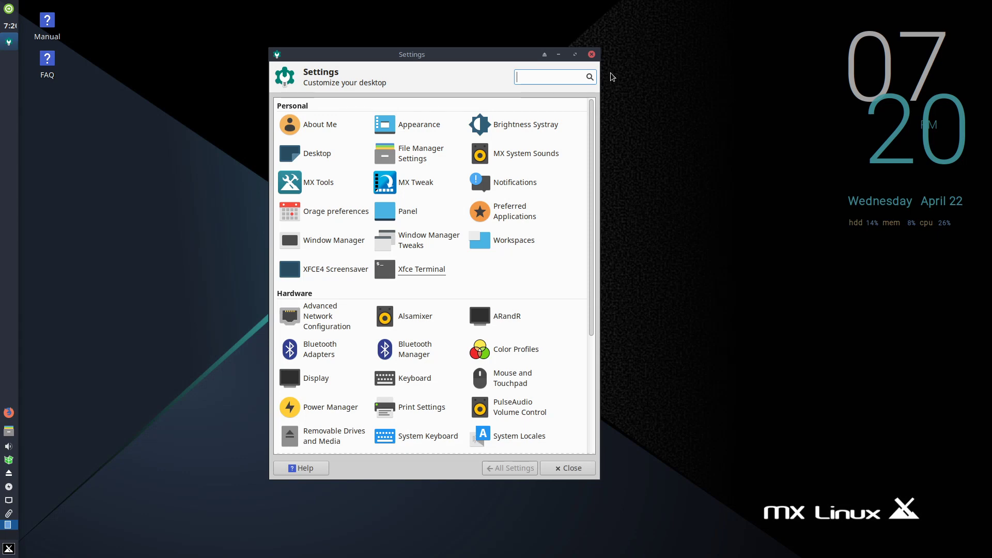
pyautogui.moveTo(640, 204); pyautogui.dragTo(647, 428)
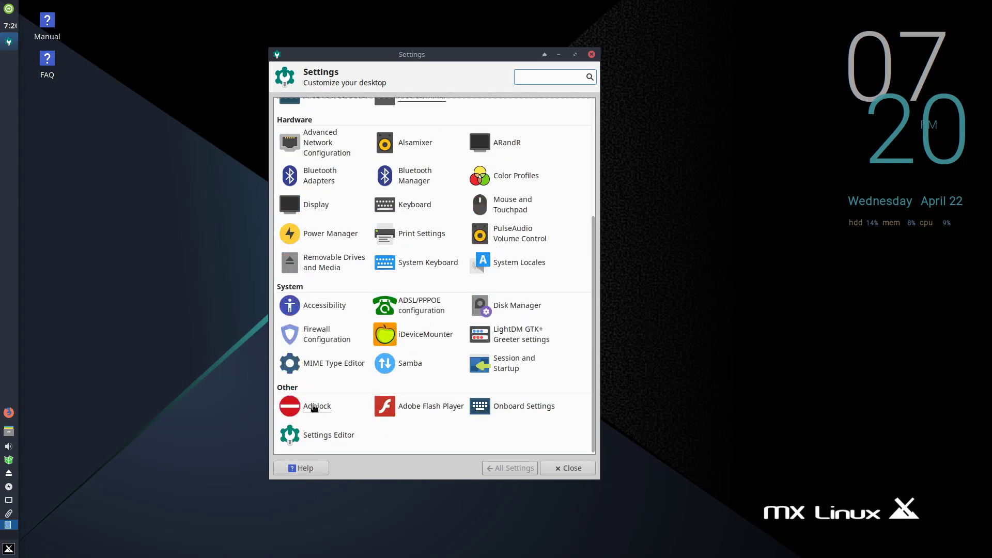
pyautogui.scroll(4, 500, 216)
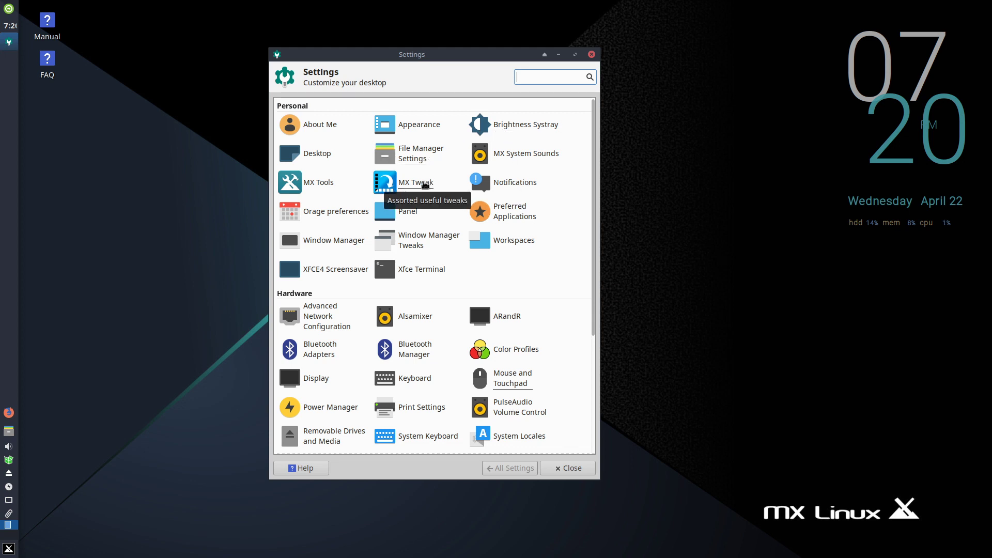
# - Open MX Tools from the Settings Manager, then close MX Tools and the Settings Manager
pyautogui.click(311, 182)
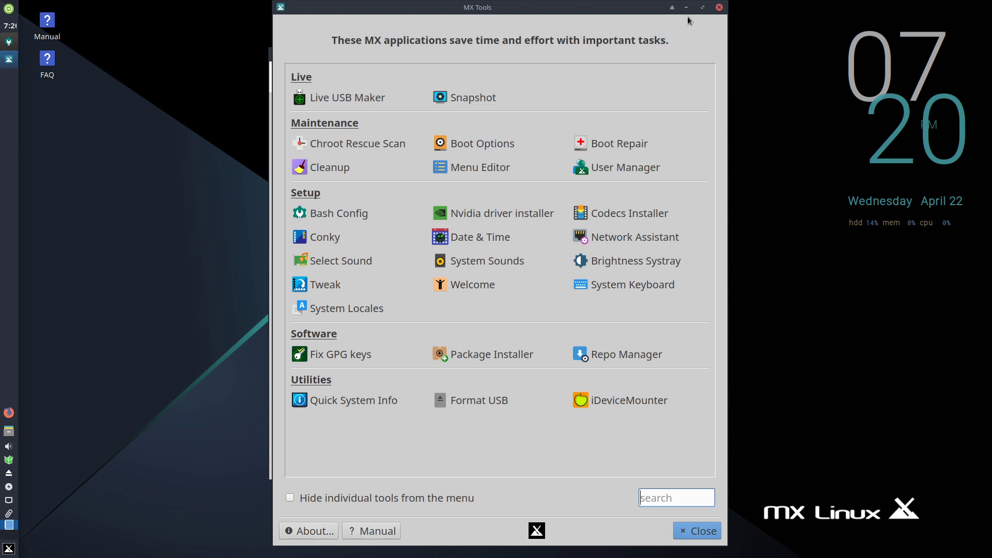
pyautogui.click(719, 7)
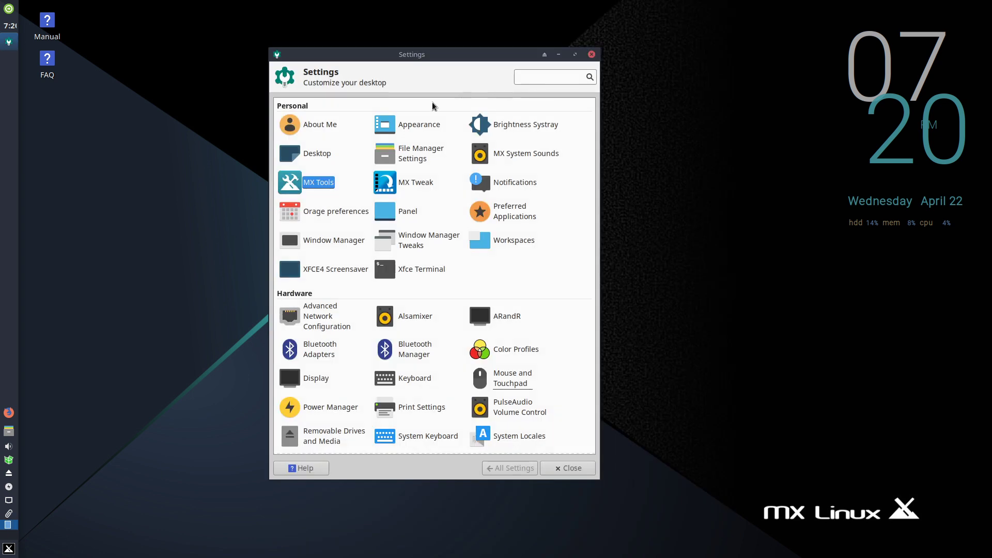
pyautogui.click(592, 54)
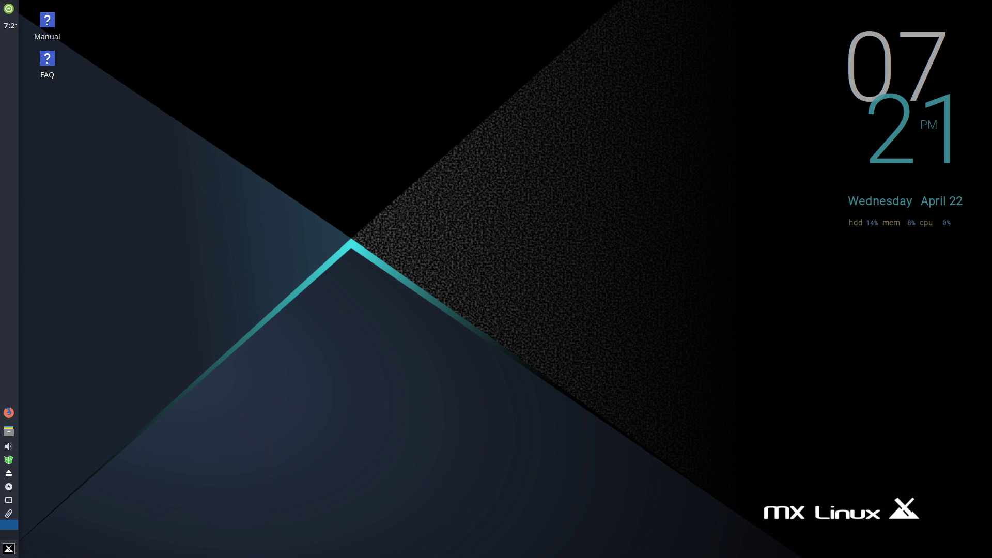
# - Shut down the computer from the application menu's log out options
pyautogui.click(9, 549)
pyautogui.click(205, 353)
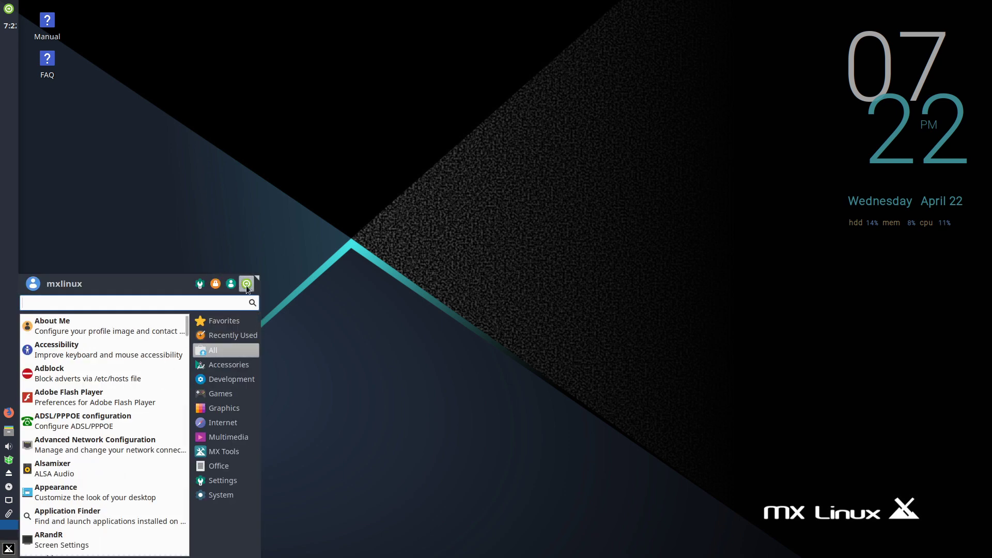
pyautogui.click(247, 284)
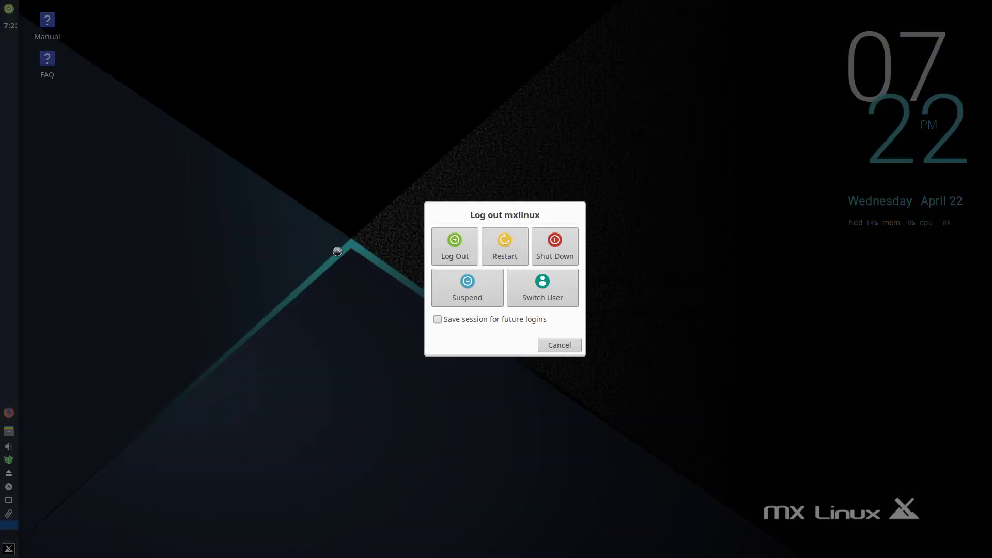
pyautogui.click(567, 243)
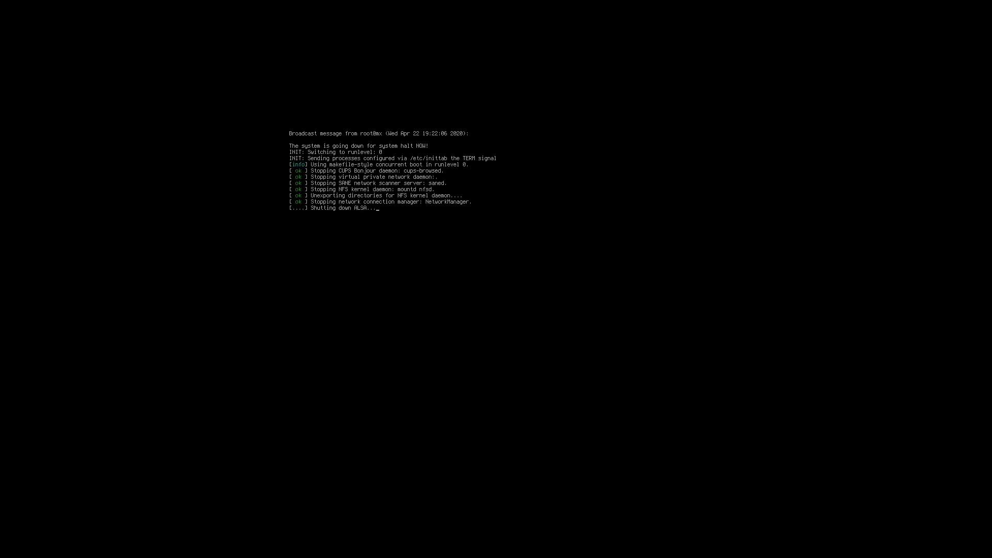
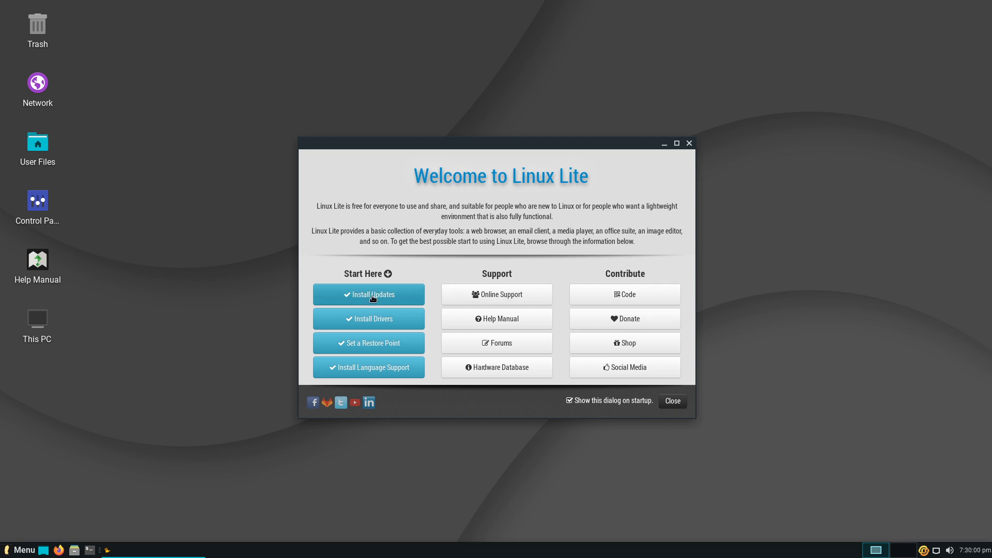
# - Jump to the Install Drivers step in the welcome guide and scroll back to its top
pyautogui.click(400, 322)
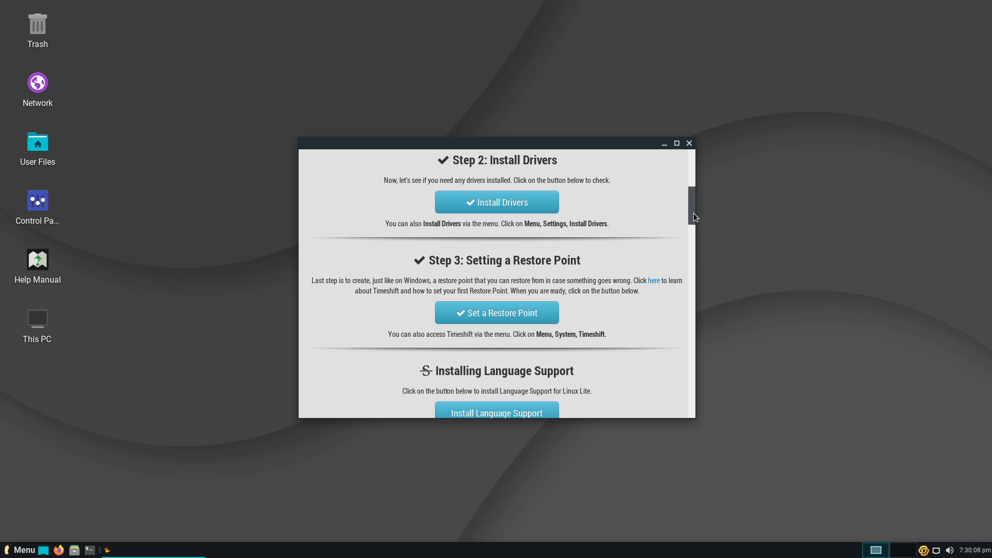
pyautogui.moveTo(694, 213); pyautogui.dragTo(697, 181)
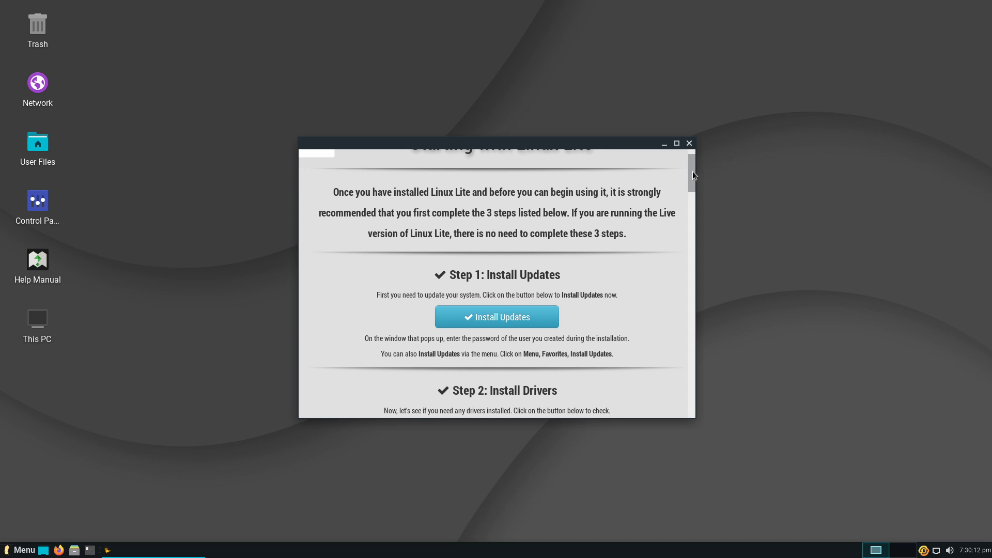
pyautogui.scroll(1, 693, 172)
# - Nudge the welcome window down-right, return to its Home page, and close it
pyautogui.moveTo(600, 144); pyautogui.dragTo(614, 165)
pyautogui.click(329, 195)
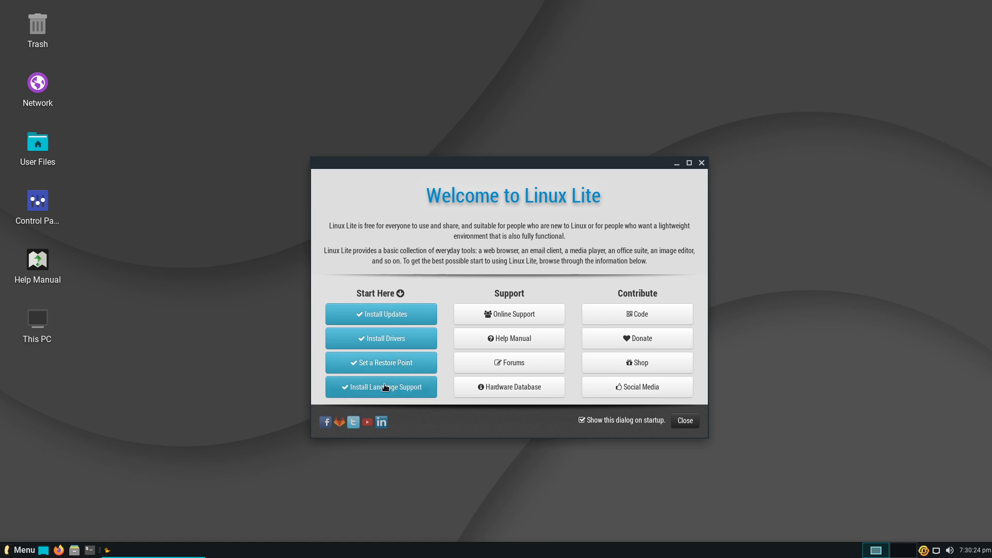
pyautogui.click(701, 163)
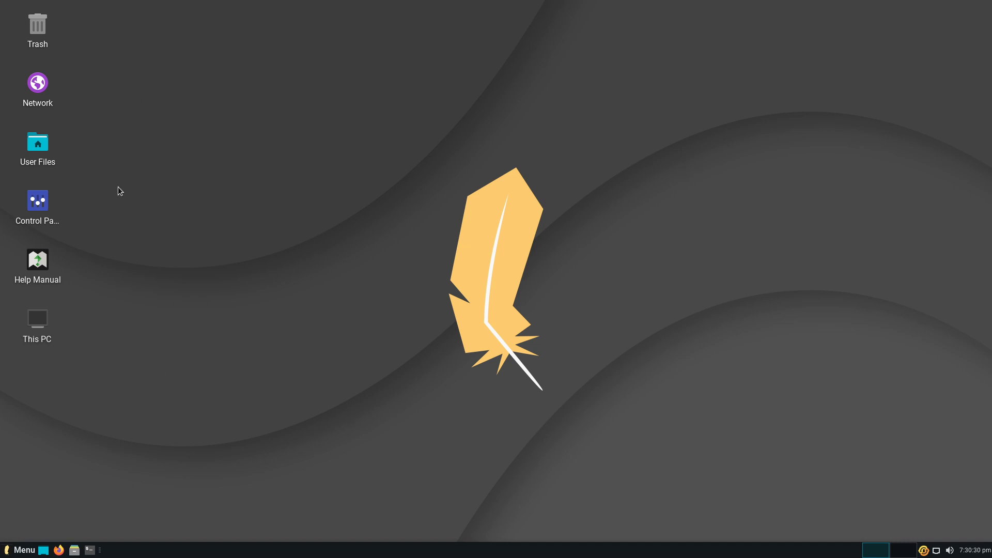
# - Search the menu for 'soft', launch Package Manager with the password, then close Synaptic
pyautogui.click(18, 550)
pyautogui.write('soft')
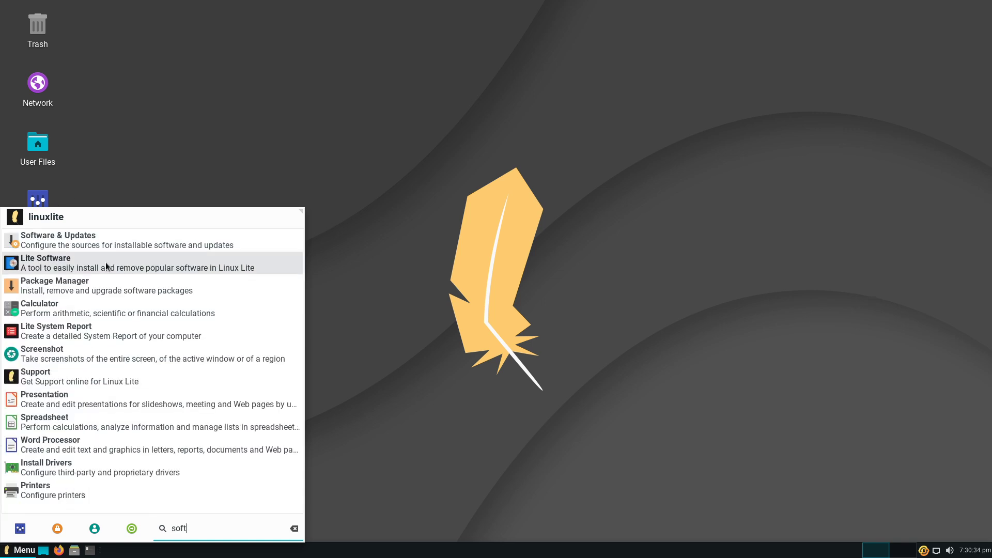
pyautogui.click(95, 289)
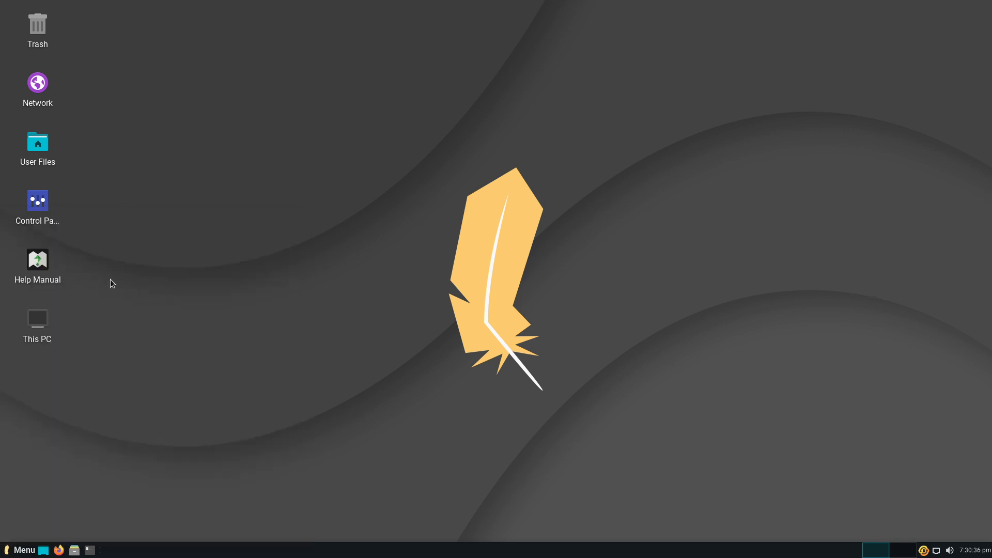
pyautogui.write('••')
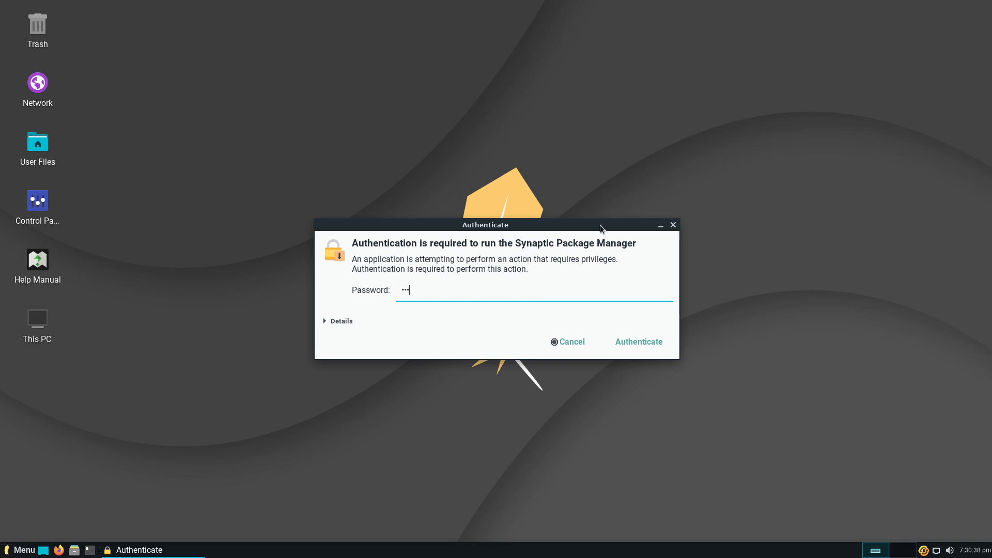
pyautogui.press('Return')
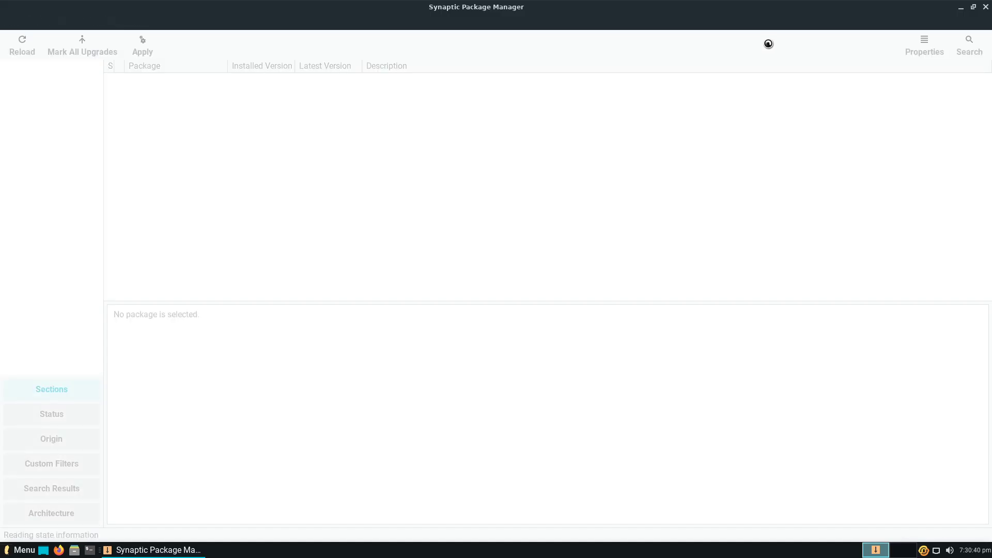
pyautogui.click(986, 7)
# - Search 'soft' again and launch Lite Software, authenticating with the password
pyautogui.click(22, 550)
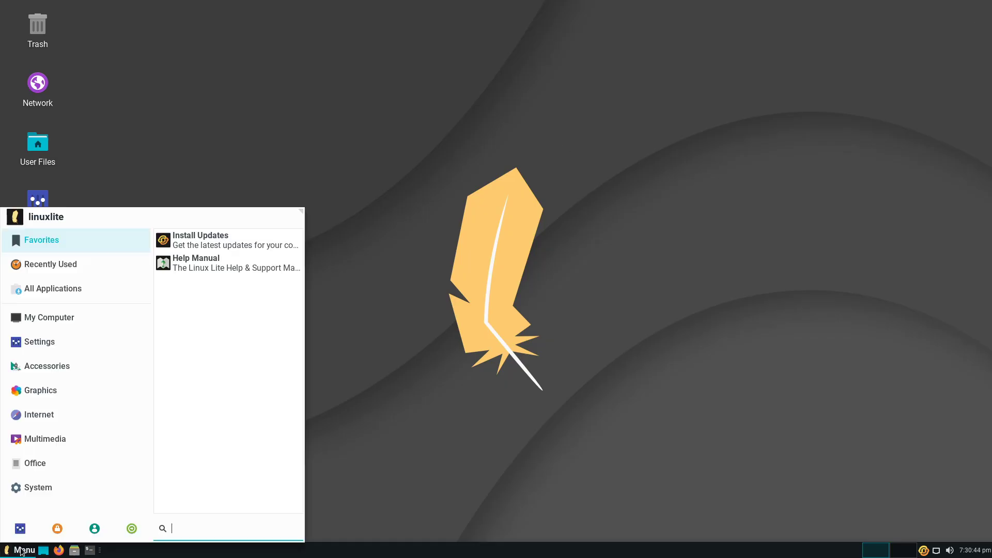
pyautogui.write('p')
pyautogui.press('BackSpace')
pyautogui.write('soft')
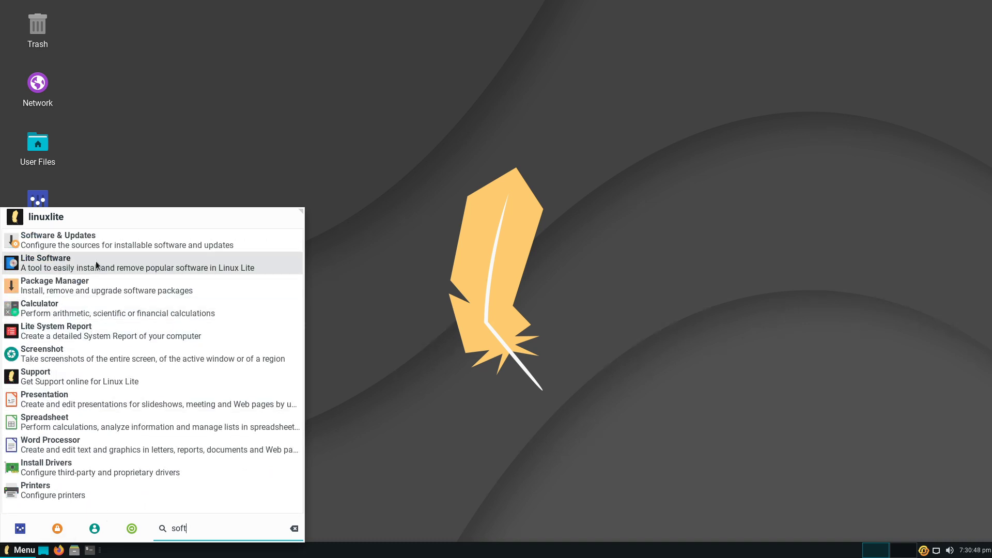
pyautogui.click(97, 265)
pyautogui.write('••')
pyautogui.press('Return')
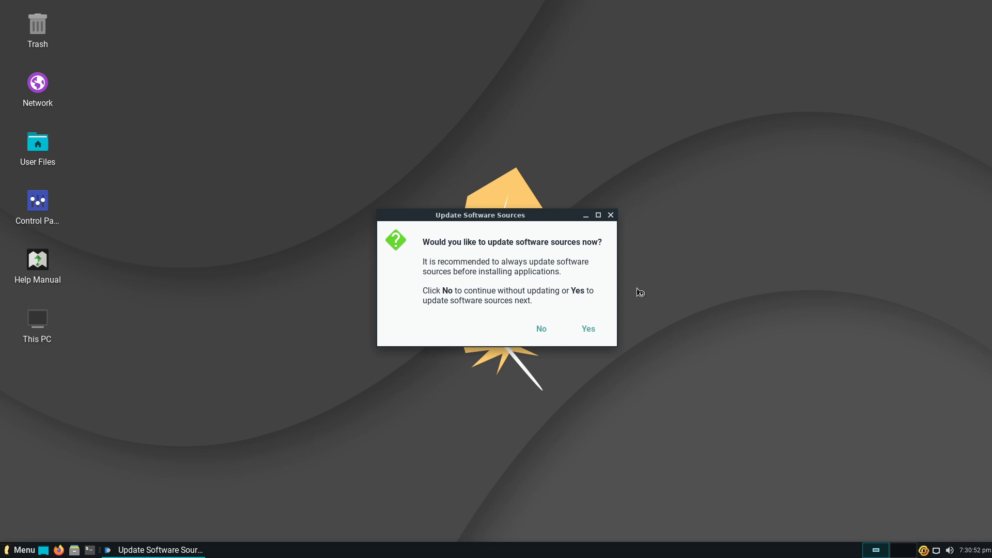
# - Agree to update software sources, then choose and confirm the Install Software task
pyautogui.click(590, 331)
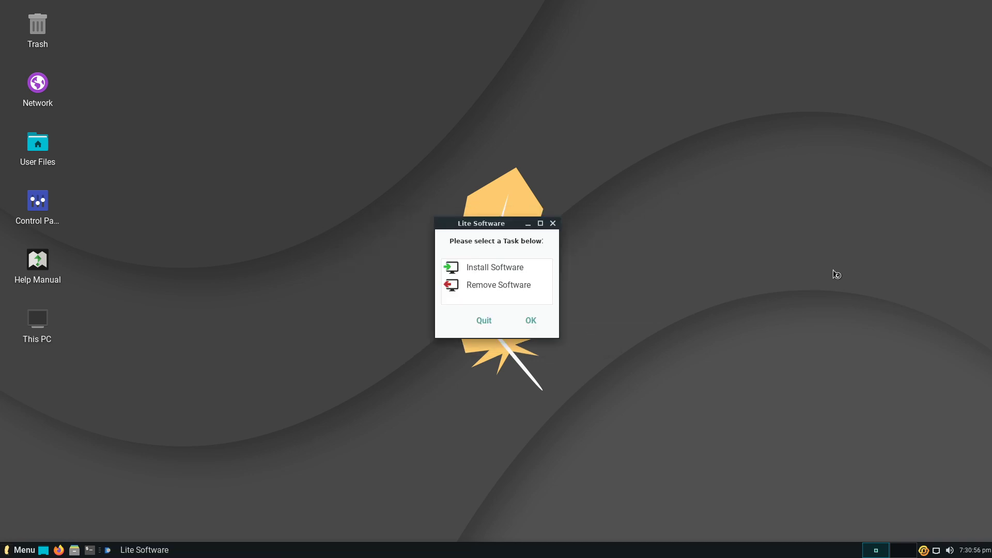
pyautogui.click(504, 267)
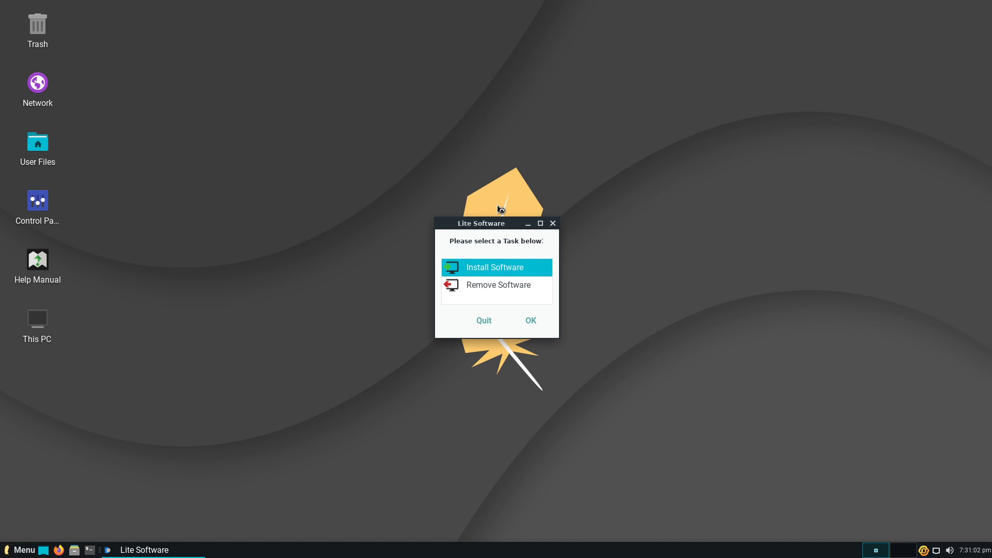
pyautogui.click(532, 322)
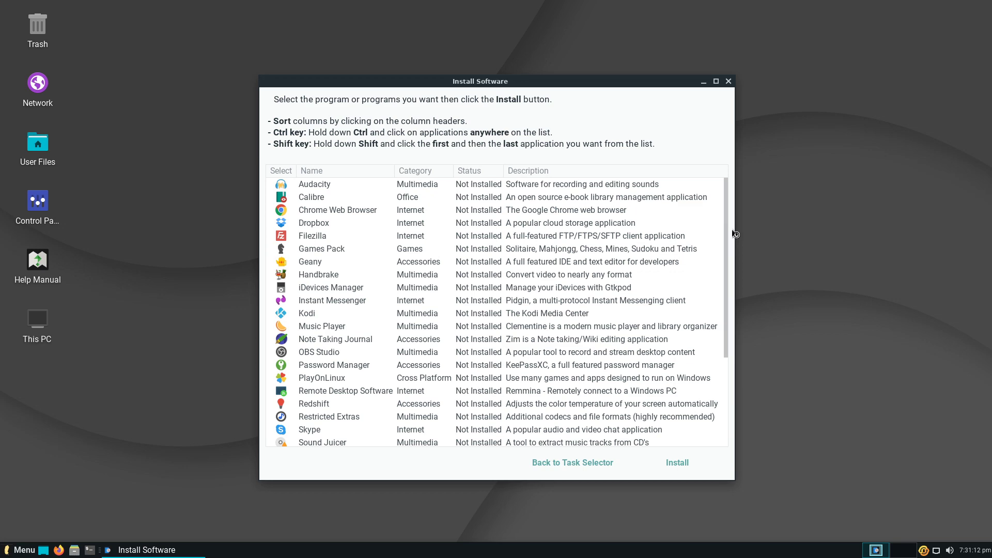
# - Scroll the installable apps list, dismiss the 19 updates notice, maximize, close, and quit Lite Software
pyautogui.moveTo(727, 250); pyautogui.dragTo(710, 375)
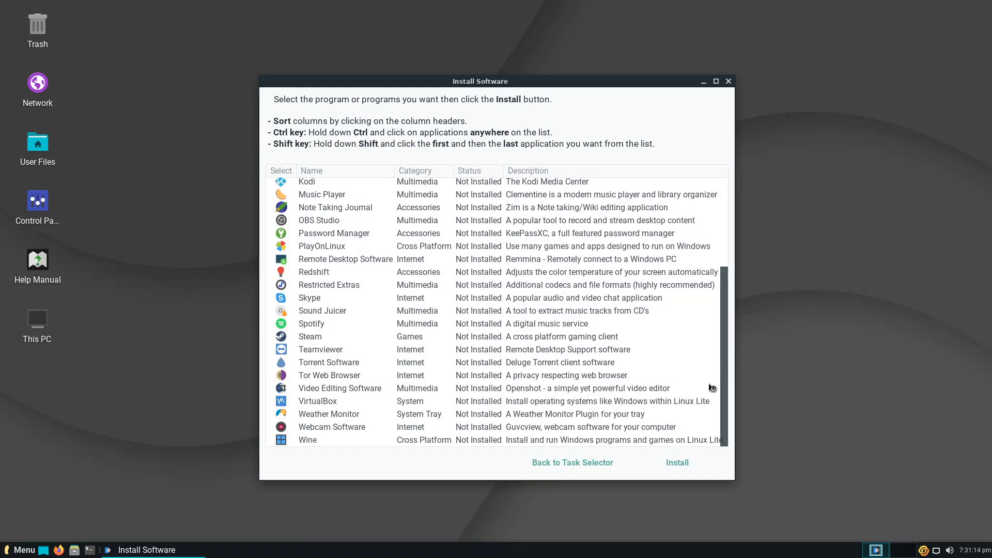
pyautogui.moveTo(726, 333); pyautogui.dragTo(728, 202)
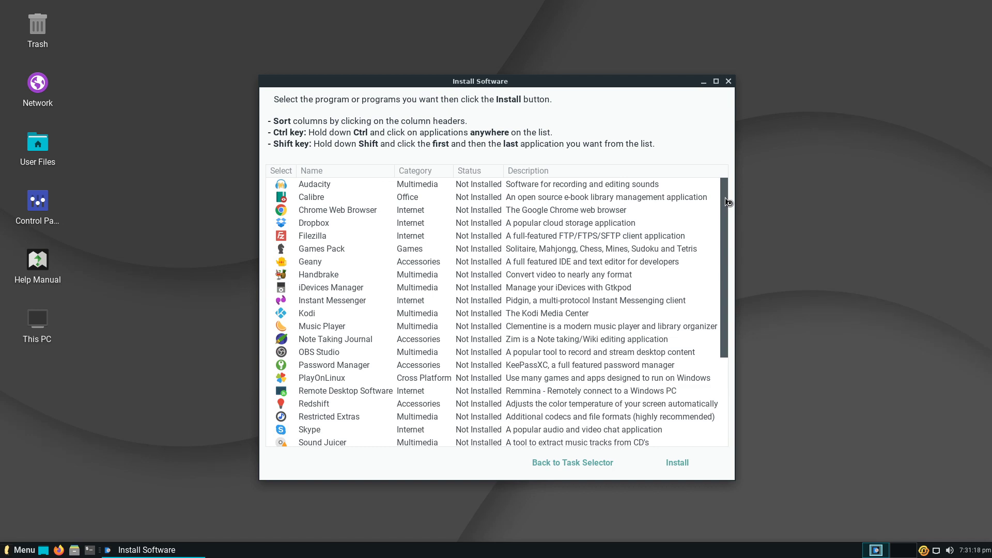
pyautogui.moveTo(728, 201)
pyautogui.mouseDown()
pyautogui.moveTo(725, 346)
pyautogui.moveTo(726, 190)
pyautogui.mouseUp()
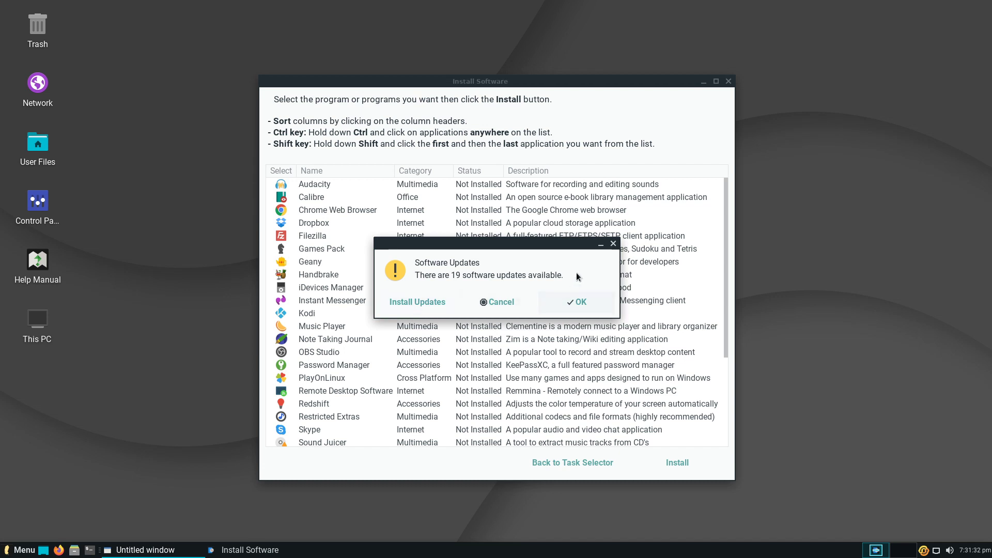
pyautogui.click(614, 244)
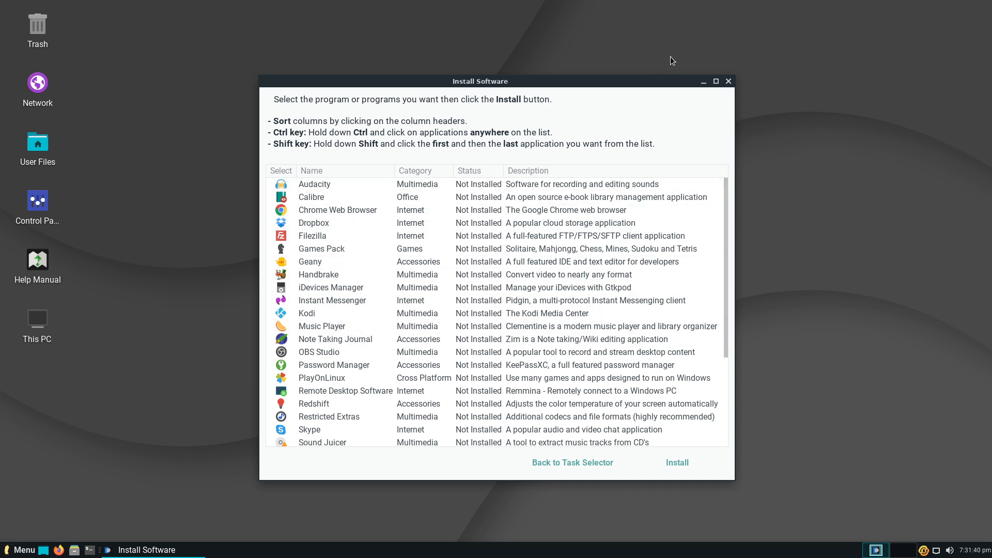
pyautogui.click(717, 81)
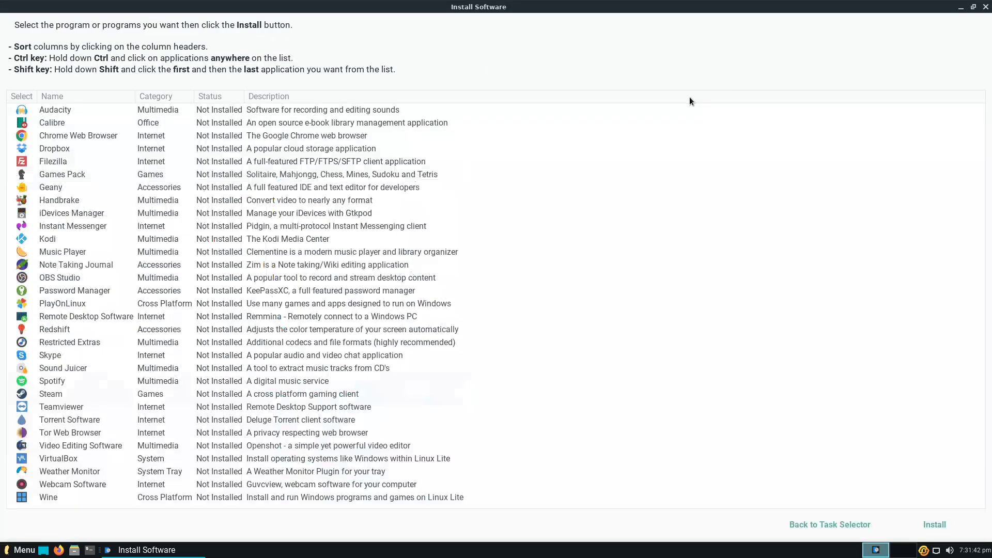
pyautogui.click(984, 5)
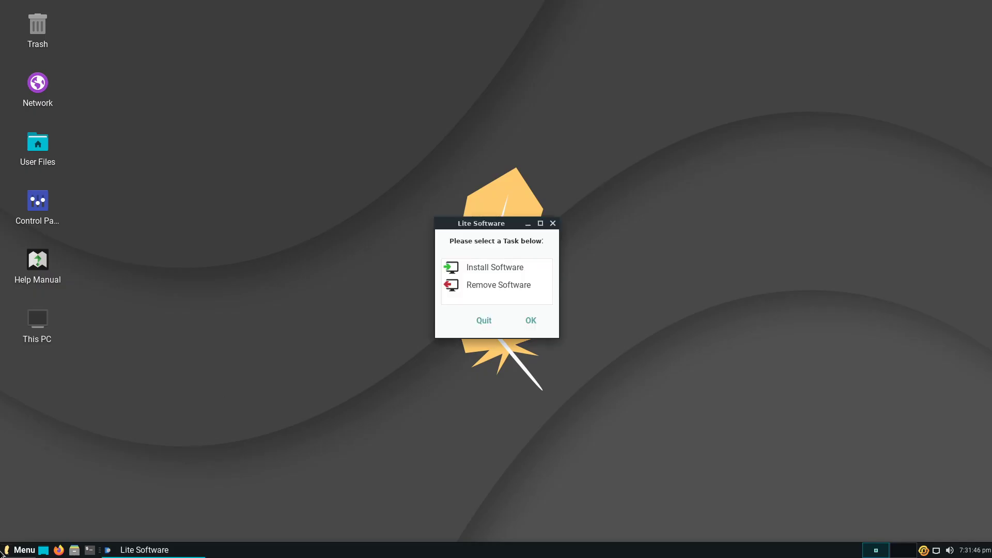
pyautogui.click(484, 320)
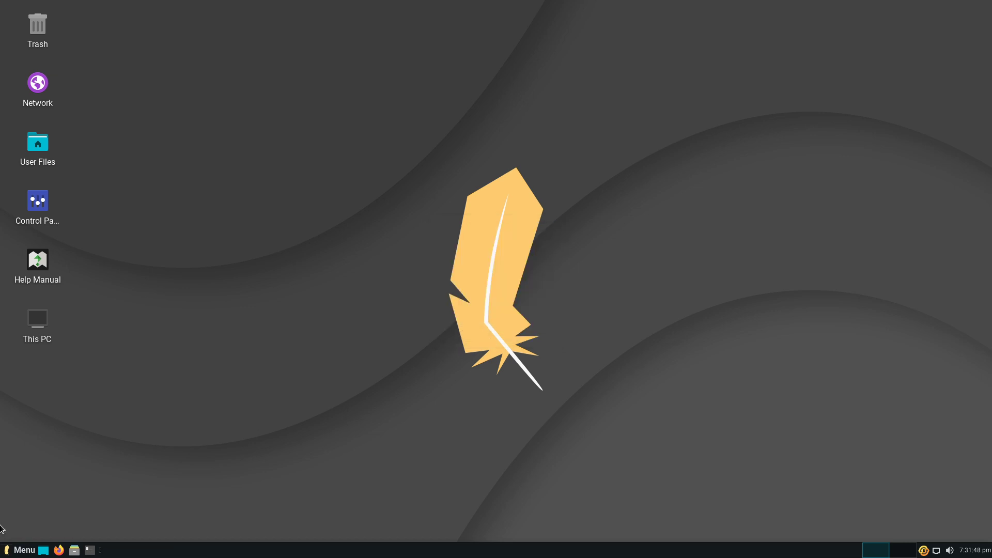
# - Search the application menu for 'soft', then close the menu
pyautogui.click(9, 551)
pyautogui.write('soft')
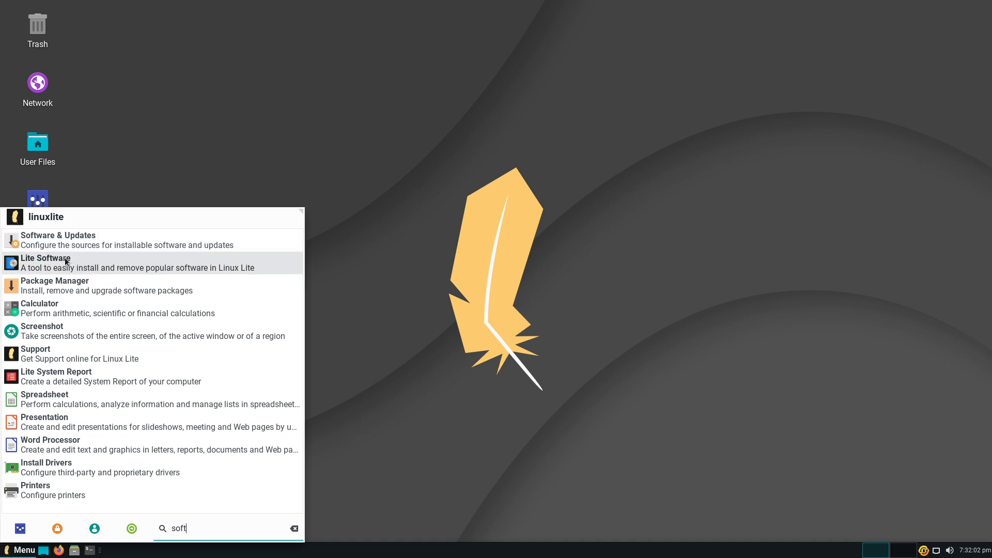
pyautogui.click(535, 316)
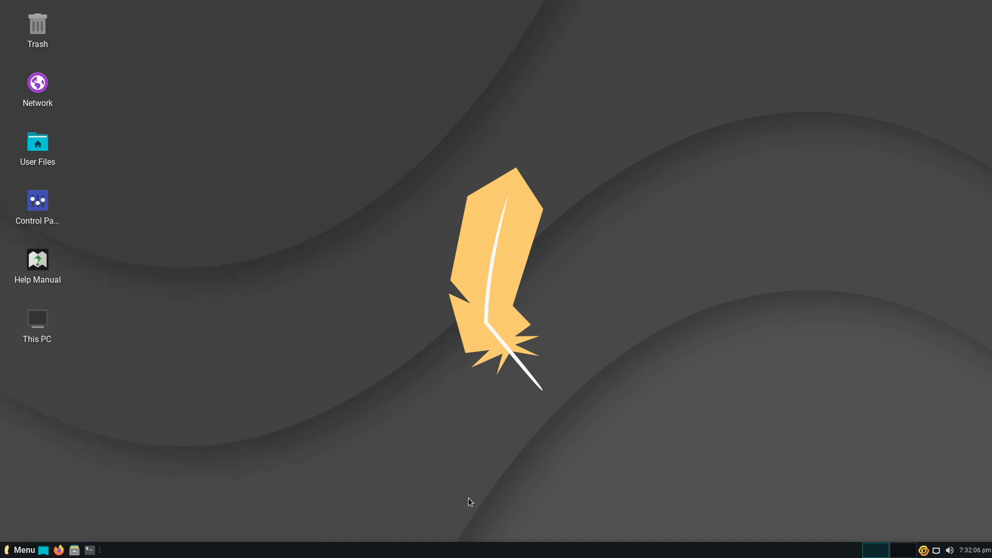
# - Reopen the application menu and browse its Accessories, System, Office and Multimedia categories
pyautogui.click(24, 550)
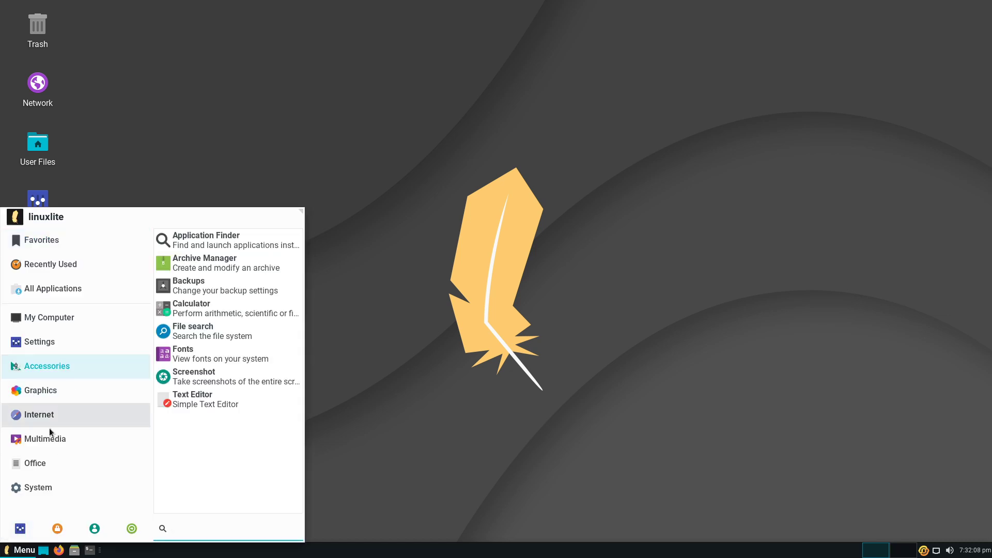
pyautogui.moveTo(35, 465)
pyautogui.moveTo(43, 486)
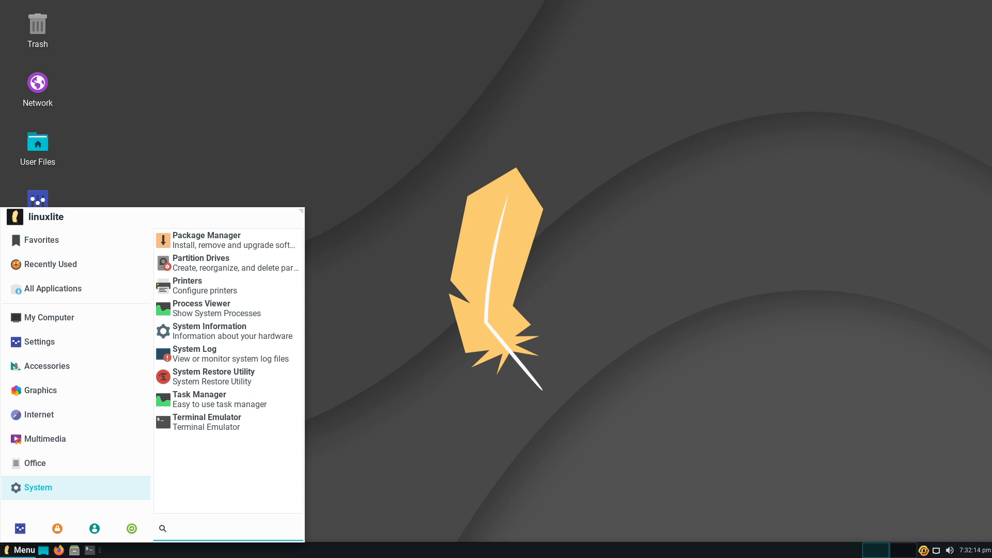
pyautogui.moveTo(88, 463)
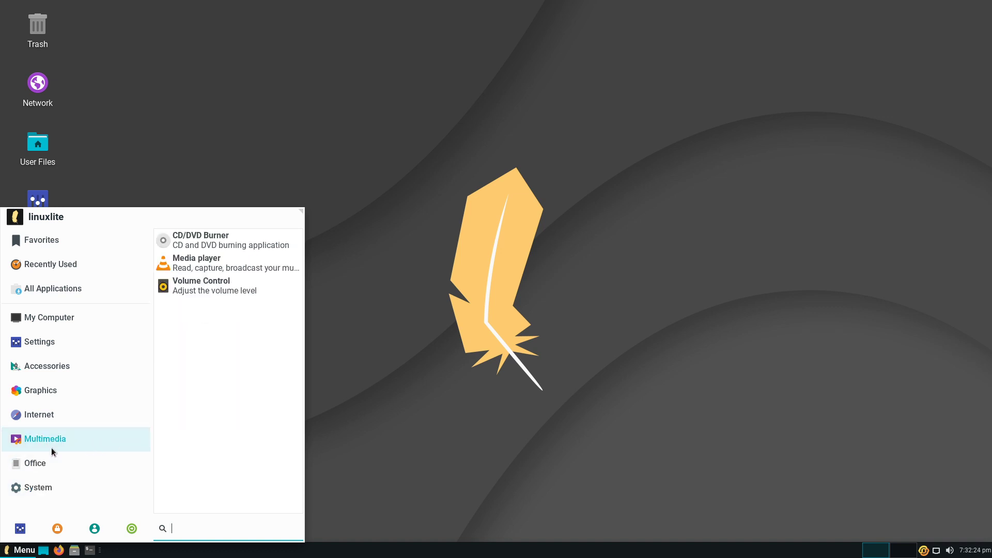
# - Close the menu, open the Settings control panel from the desktop, move it up-right, and launch Lite Tweaks
pyautogui.moveTo(72, 292)
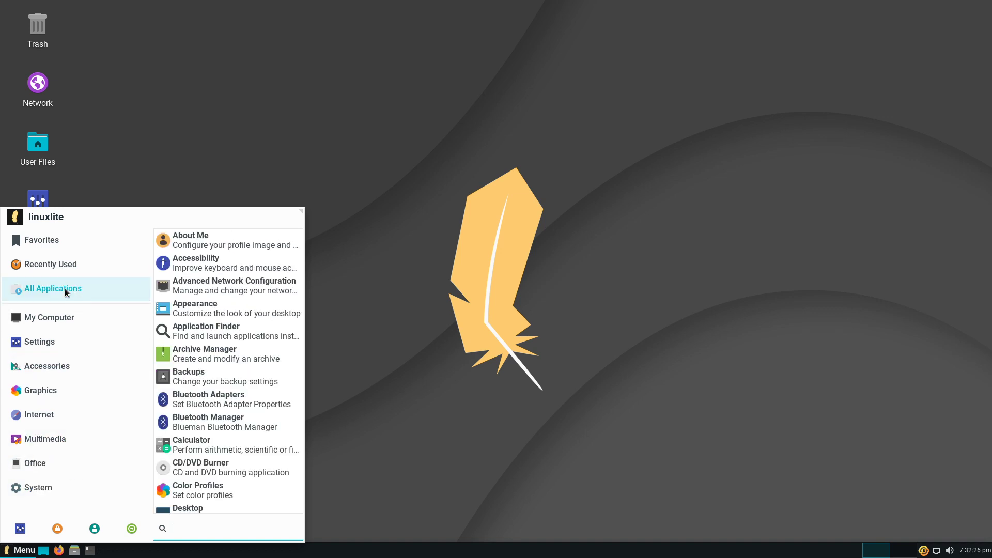
pyautogui.click(145, 166)
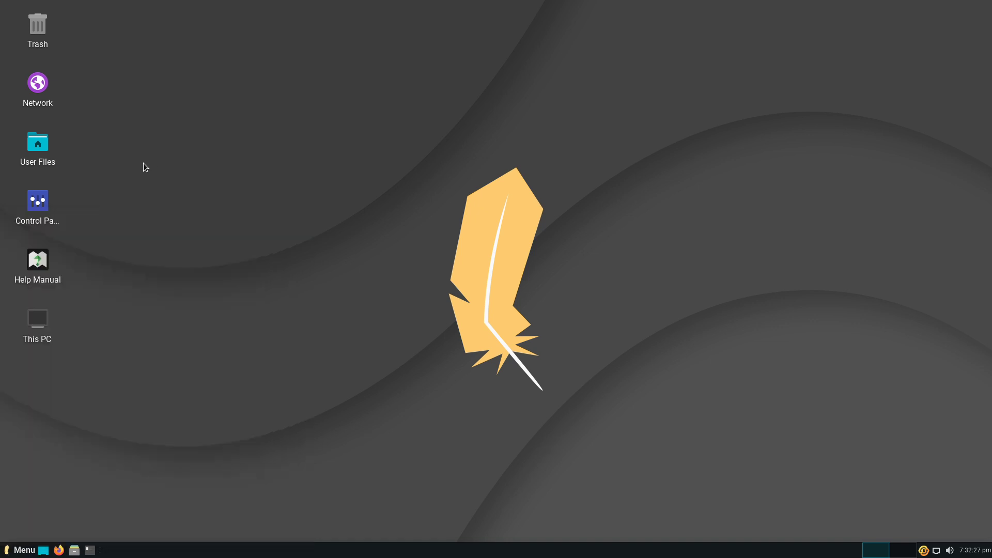
pyautogui.doubleClick(38, 208)
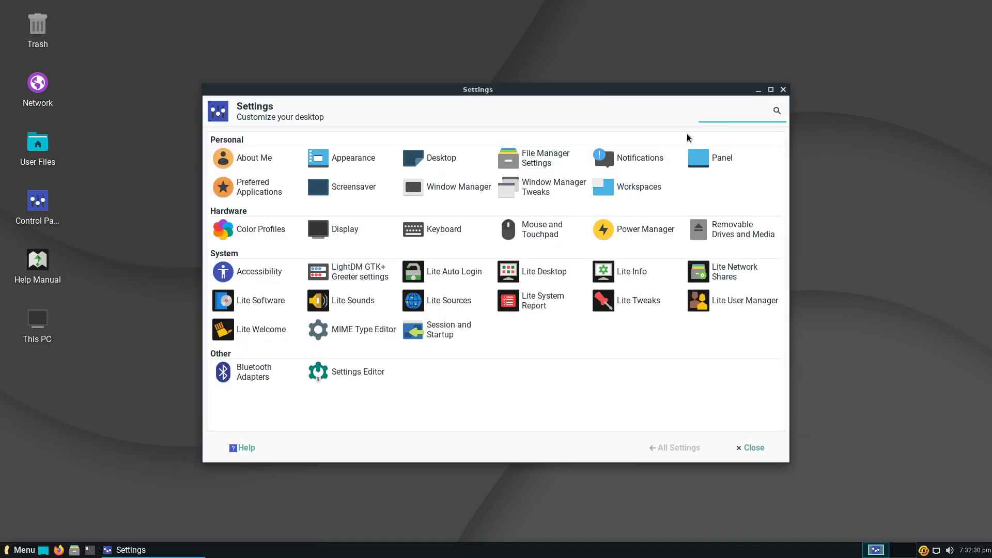
pyautogui.moveTo(589, 95); pyautogui.dragTo(623, 57)
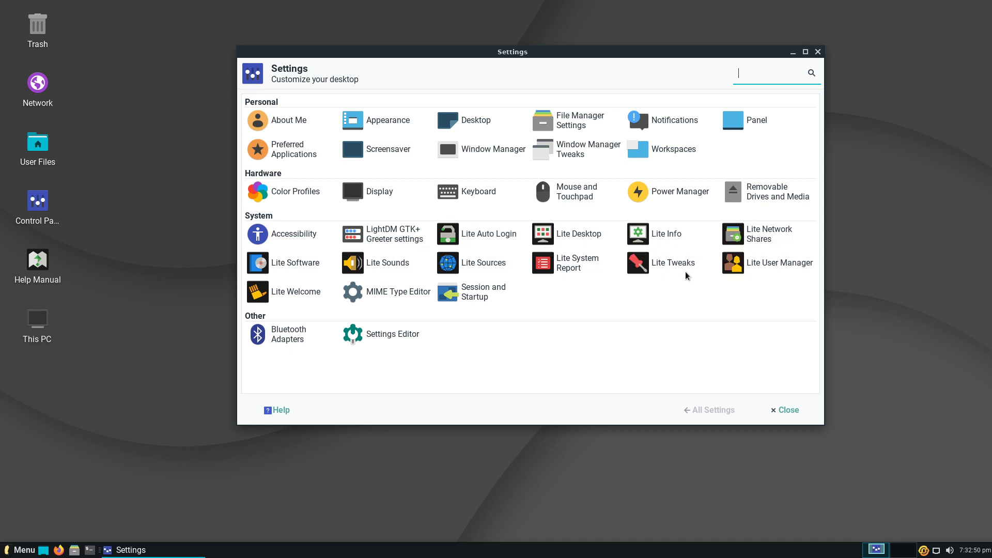
pyautogui.click(672, 264)
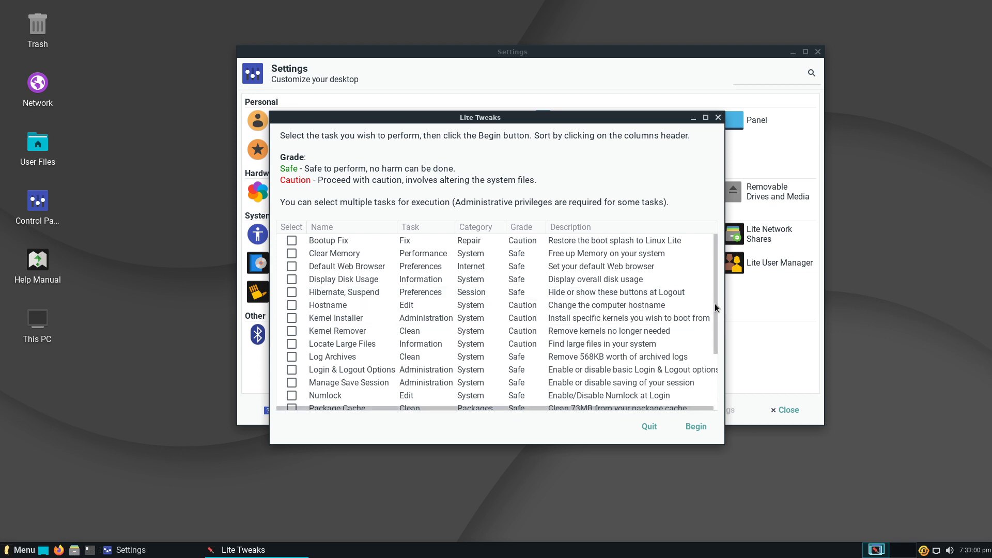
pyautogui.moveTo(715, 302); pyautogui.dragTo(740, 278)
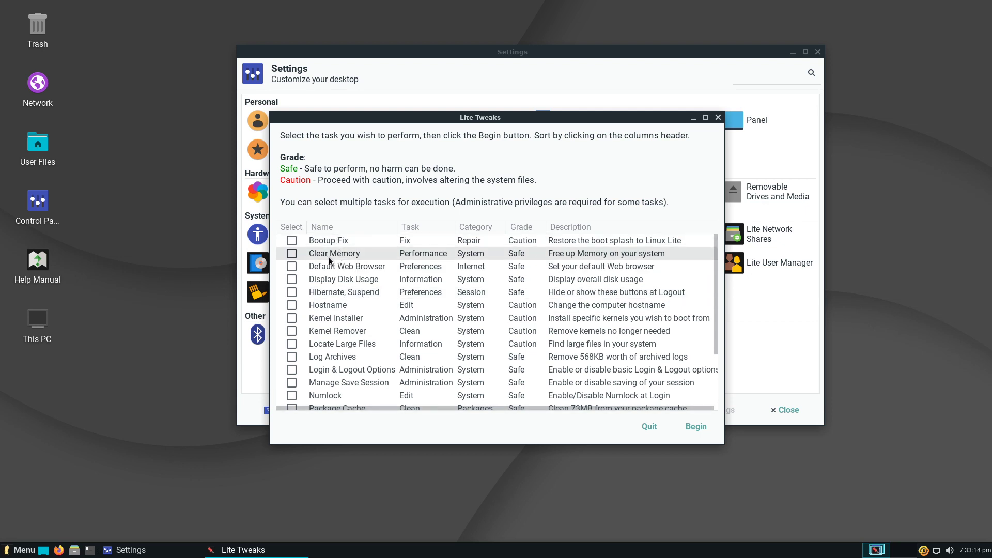
pyautogui.scroll(-3, 362, 280)
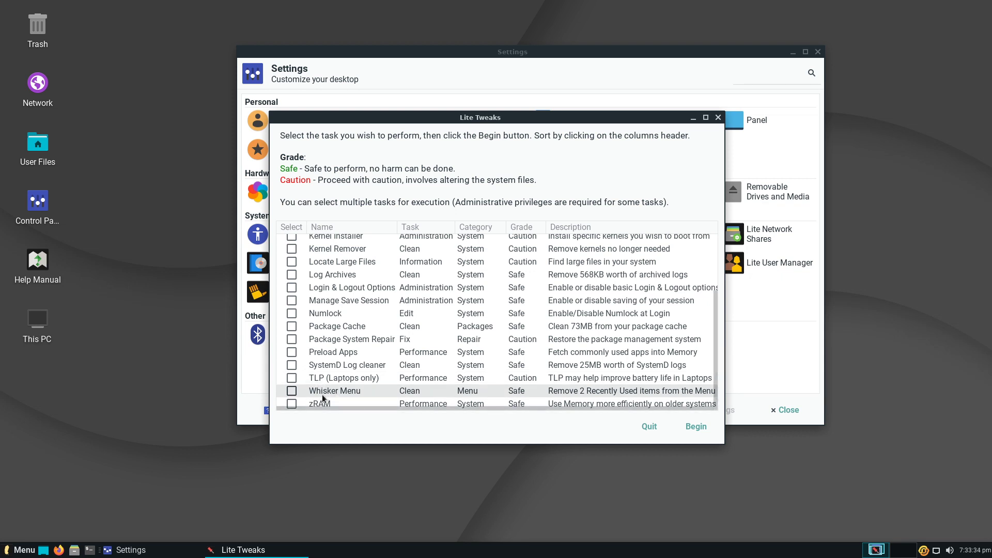
pyautogui.scroll(3, 372, 271)
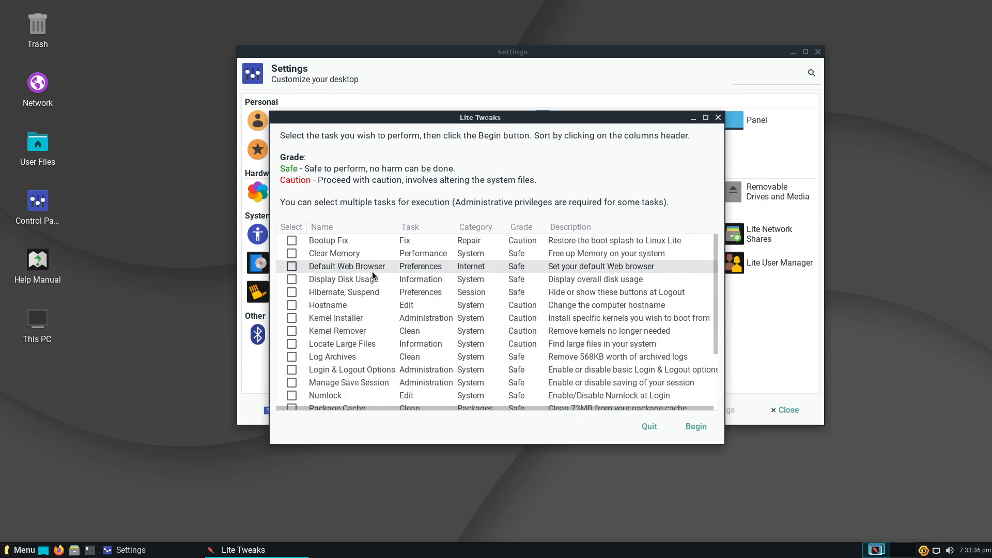
pyautogui.click(650, 428)
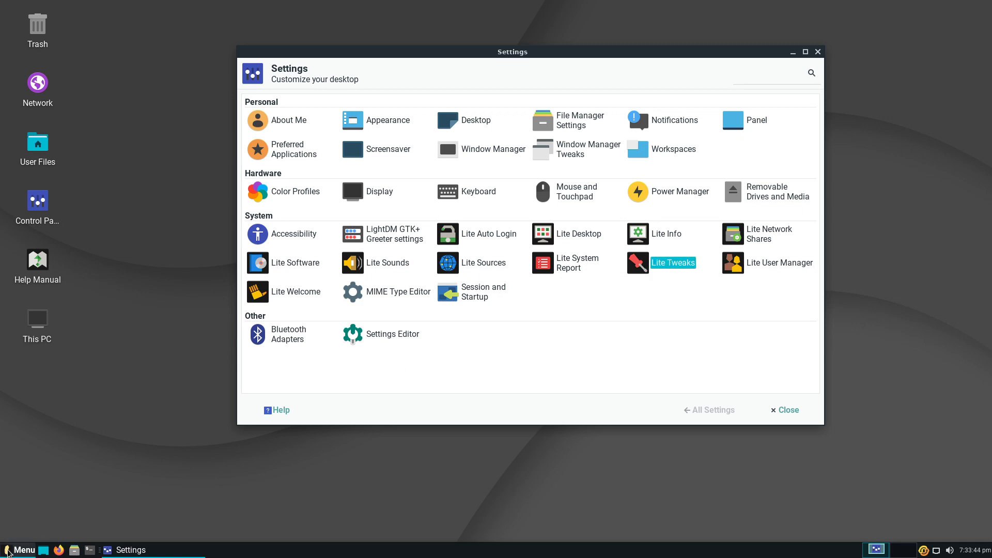
# - Search the menu for 'usb', dismiss it, then close the Settings control panel
pyautogui.click(9, 551)
pyautogui.write('usb')
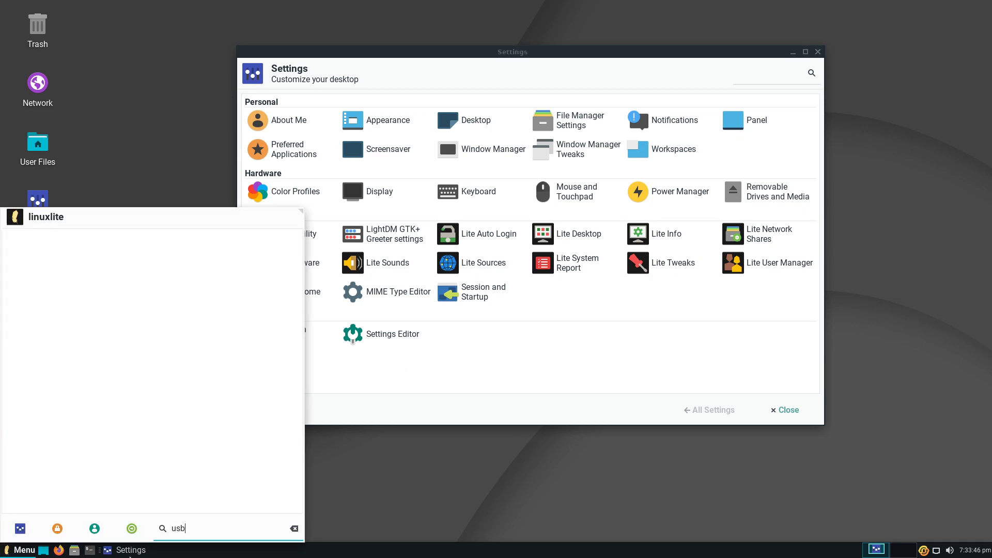
pyautogui.click(433, 482)
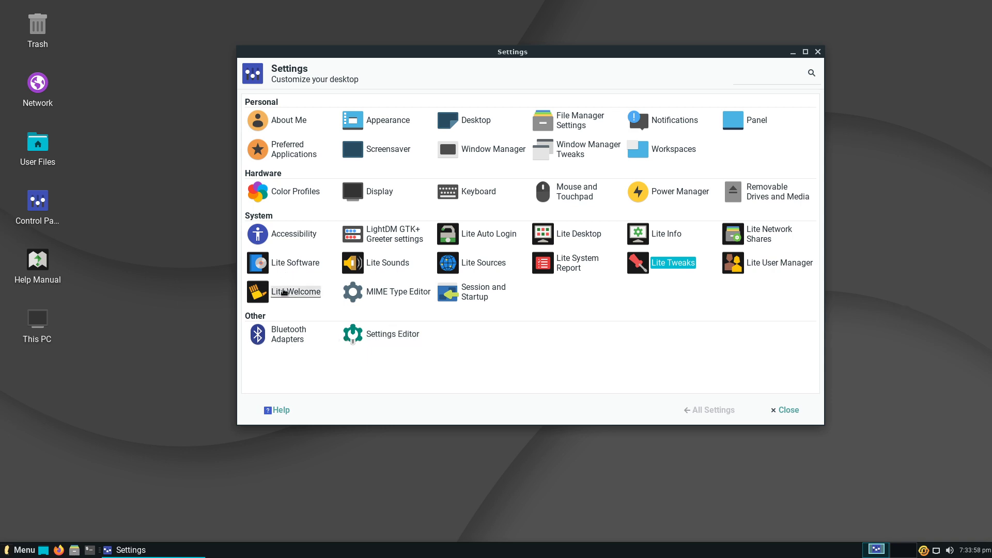
pyautogui.click(817, 53)
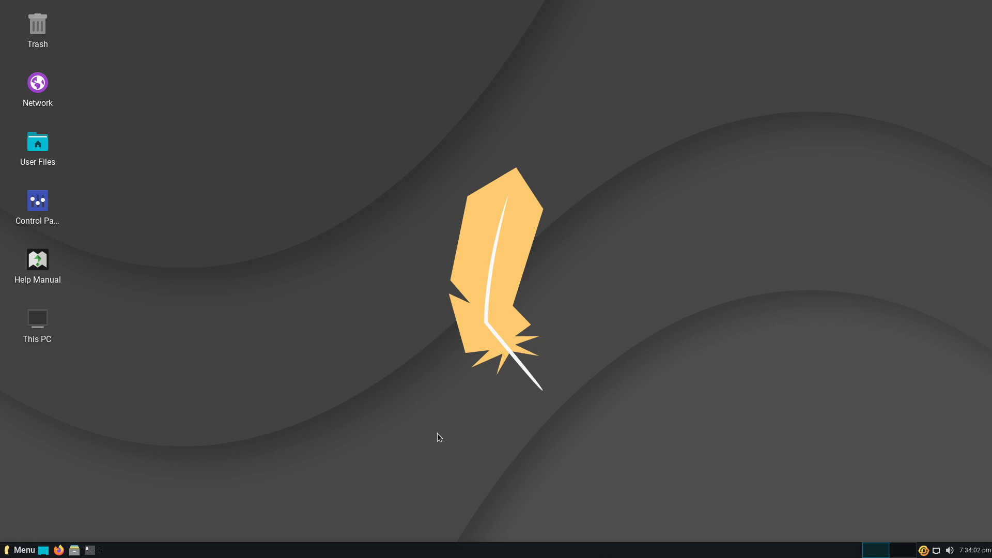
pyautogui.click(16, 552)
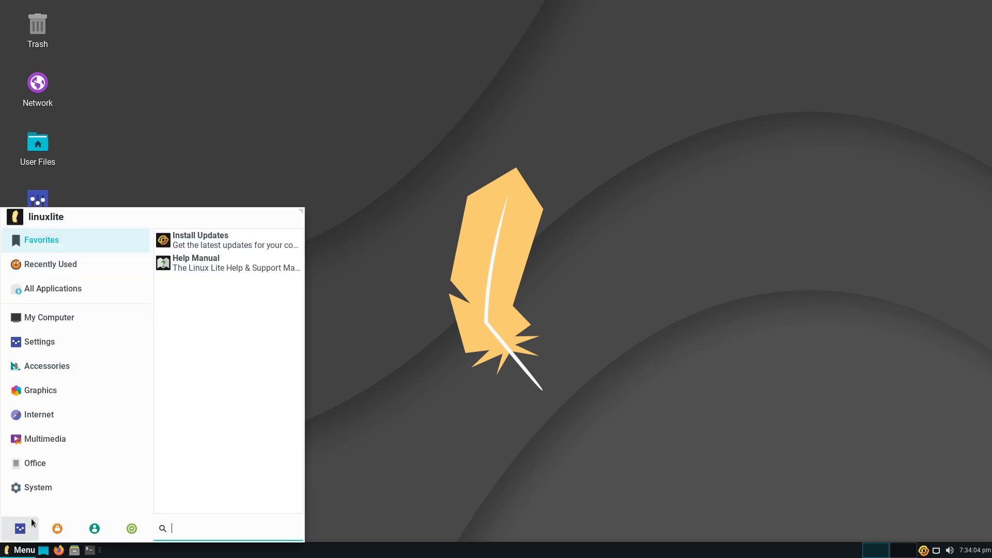
pyautogui.click(66, 319)
pyautogui.click(64, 288)
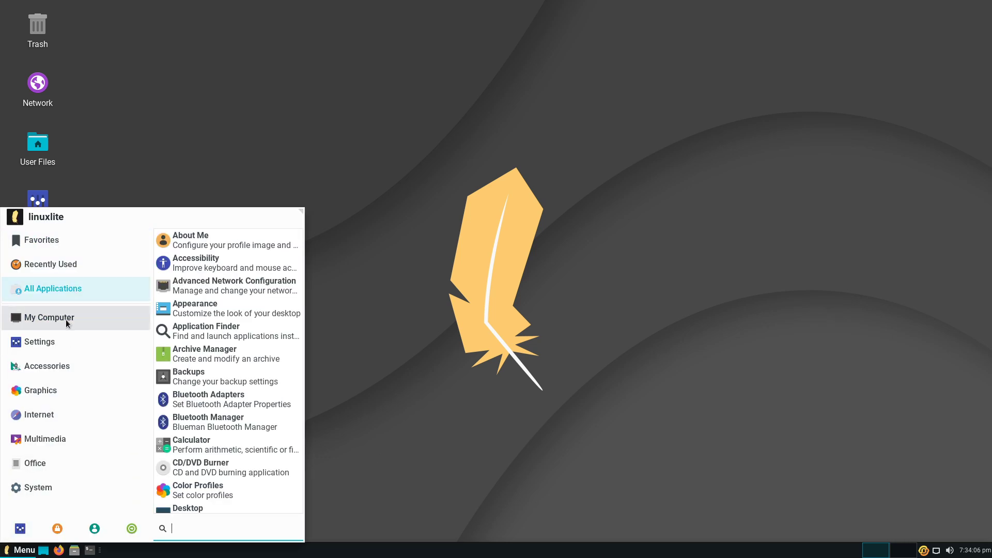
pyautogui.click(67, 319)
pyautogui.click(51, 338)
pyautogui.click(61, 370)
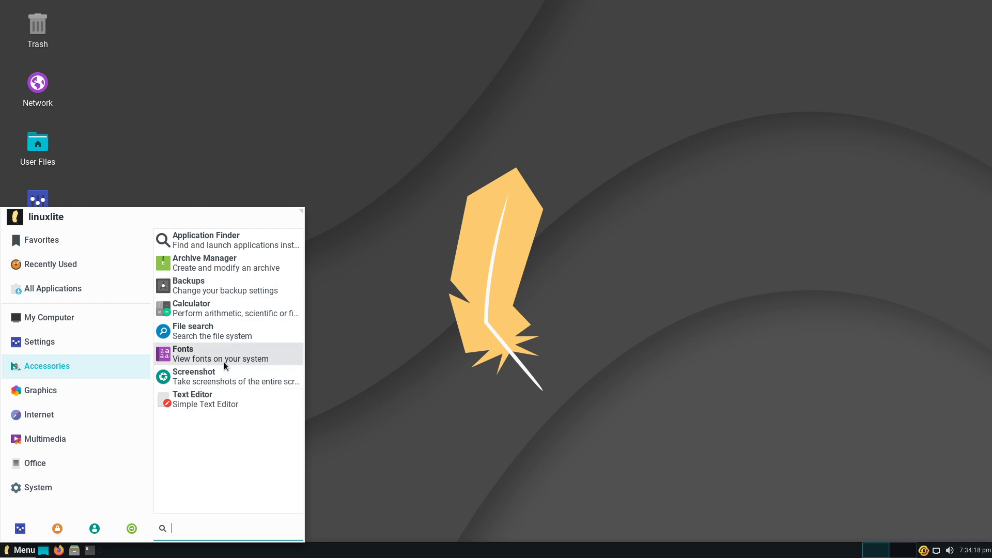
pyautogui.click(52, 387)
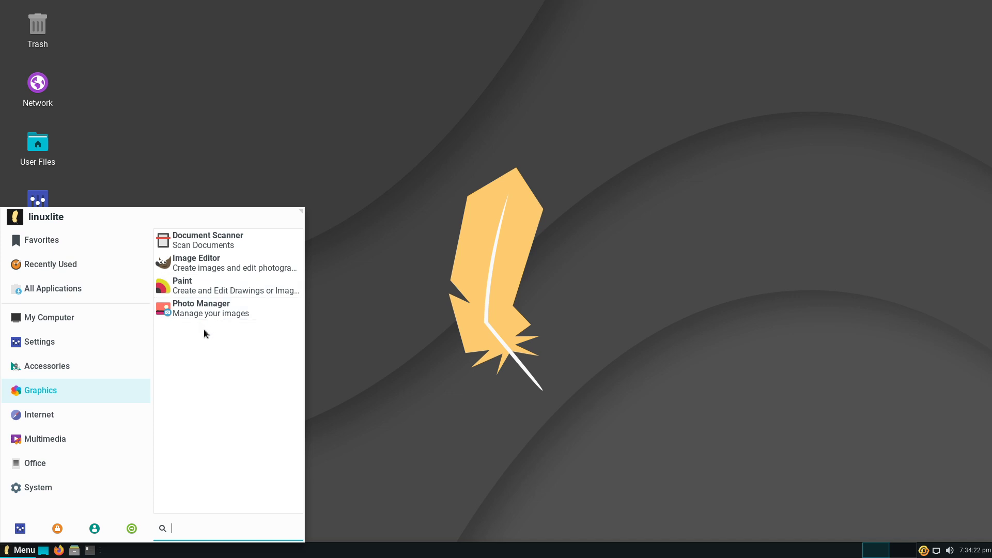
pyautogui.click(77, 414)
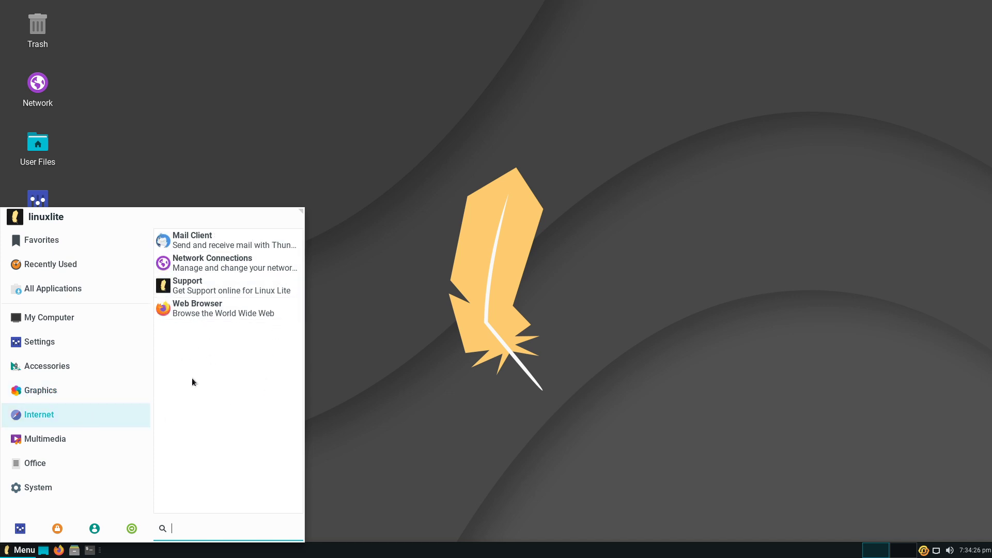
pyautogui.click(86, 440)
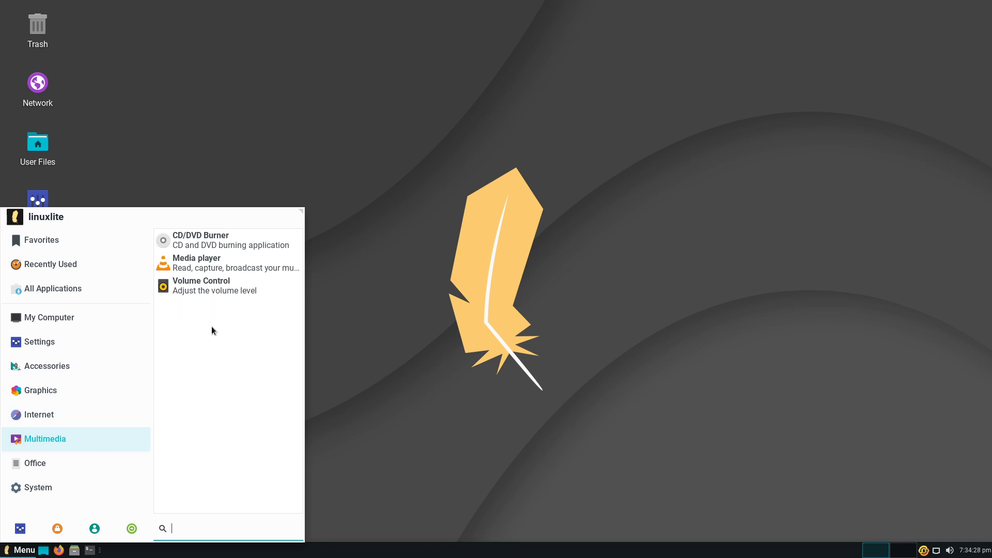
pyautogui.click(80, 468)
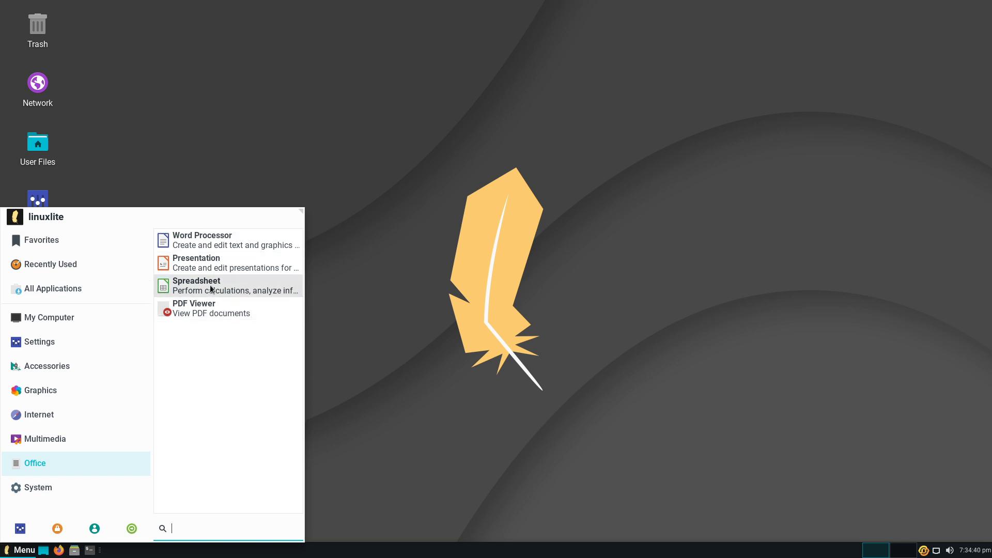
pyautogui.click(134, 391)
pyautogui.click(71, 437)
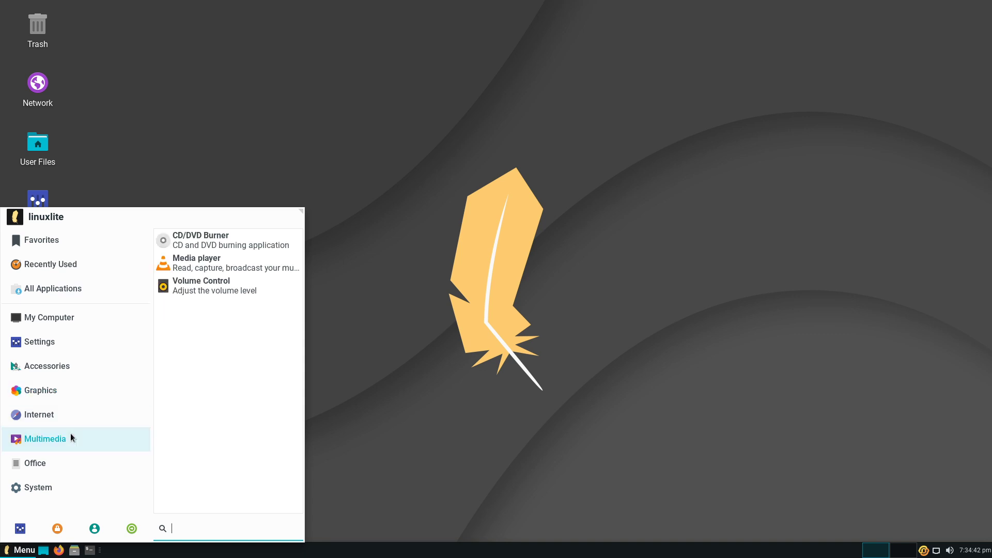
pyautogui.click(51, 487)
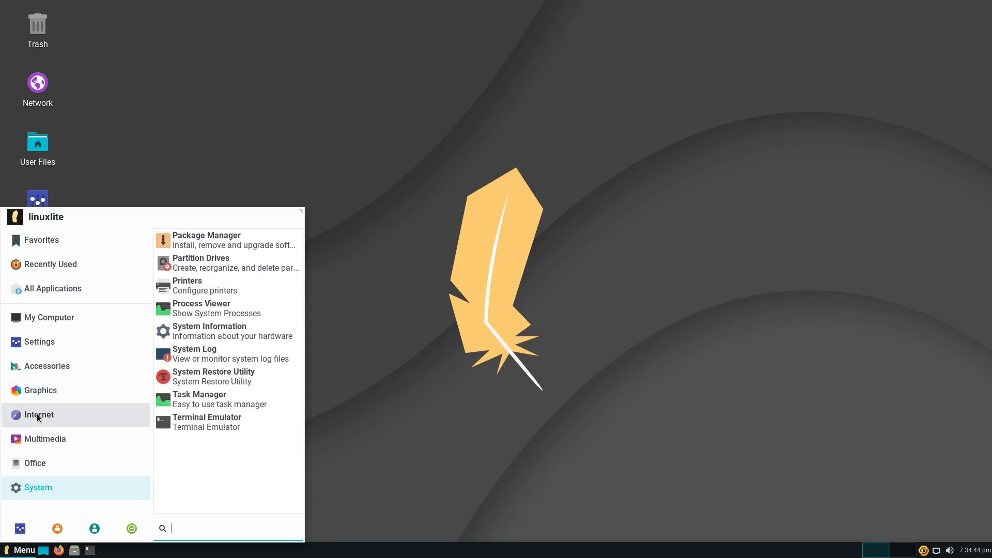
pyautogui.click(42, 391)
pyautogui.click(51, 486)
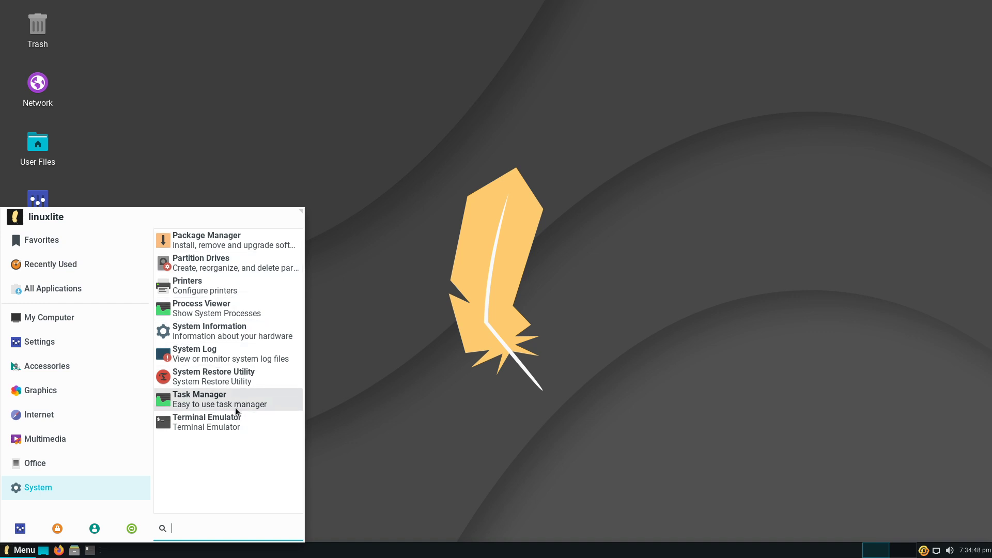
pyautogui.click(513, 304)
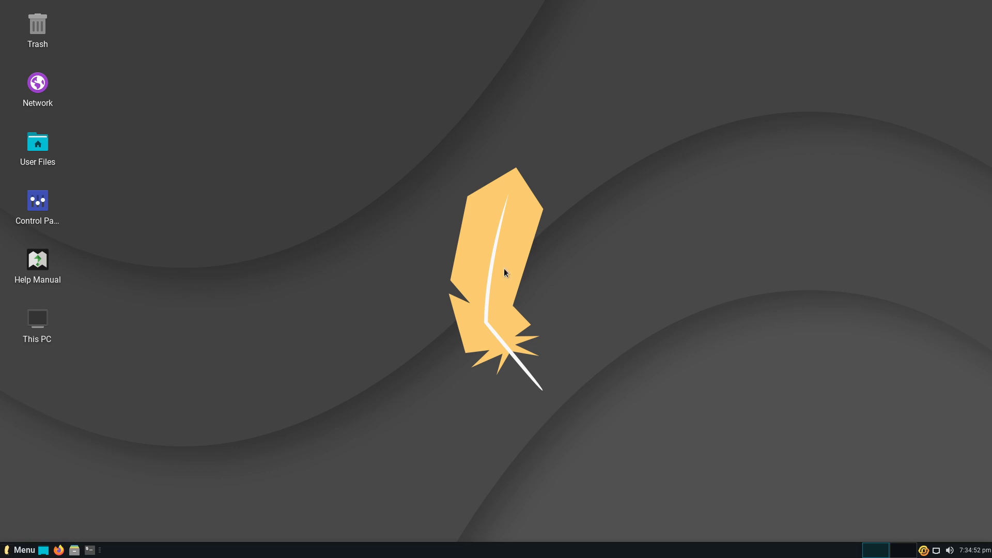
pyautogui.rightClick(925, 551)
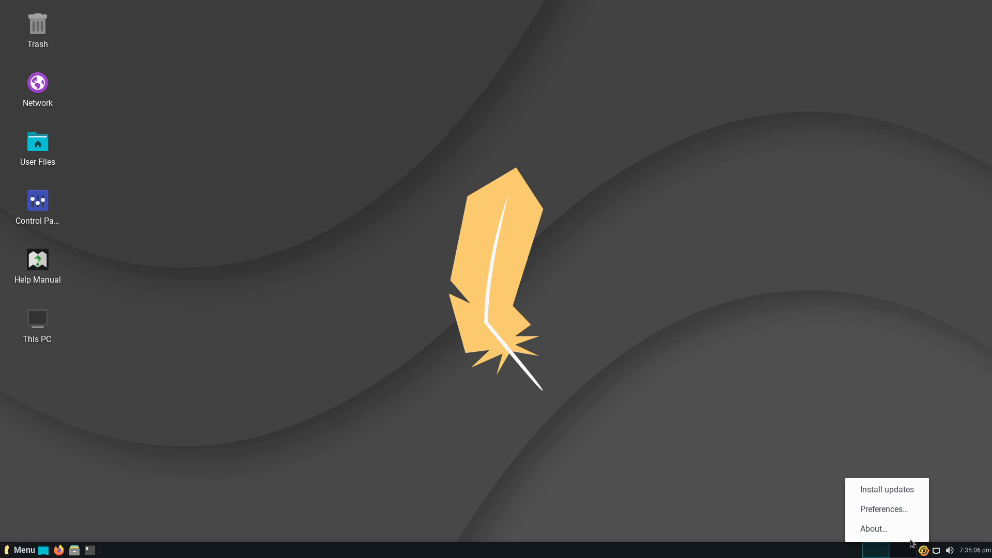
pyautogui.click(759, 432)
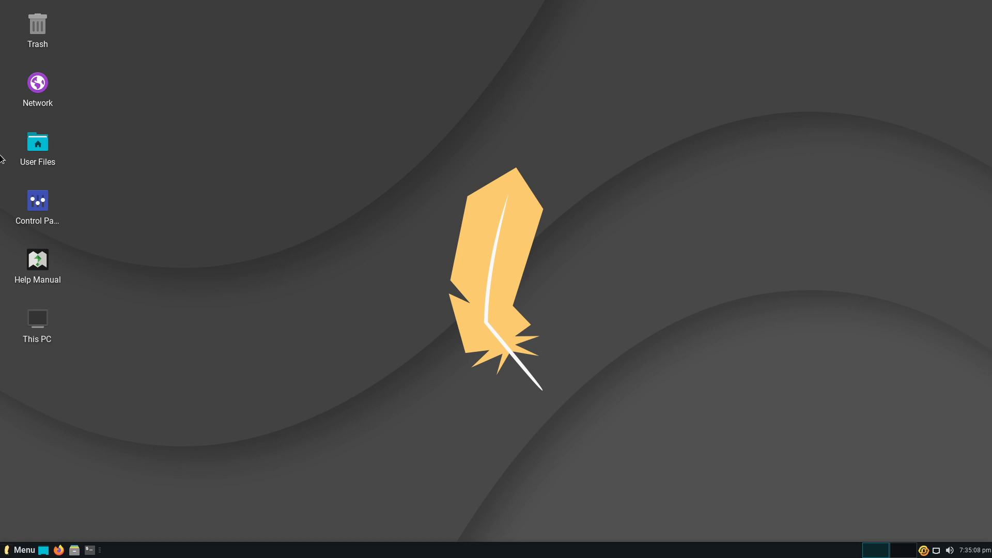
pyautogui.click(23, 549)
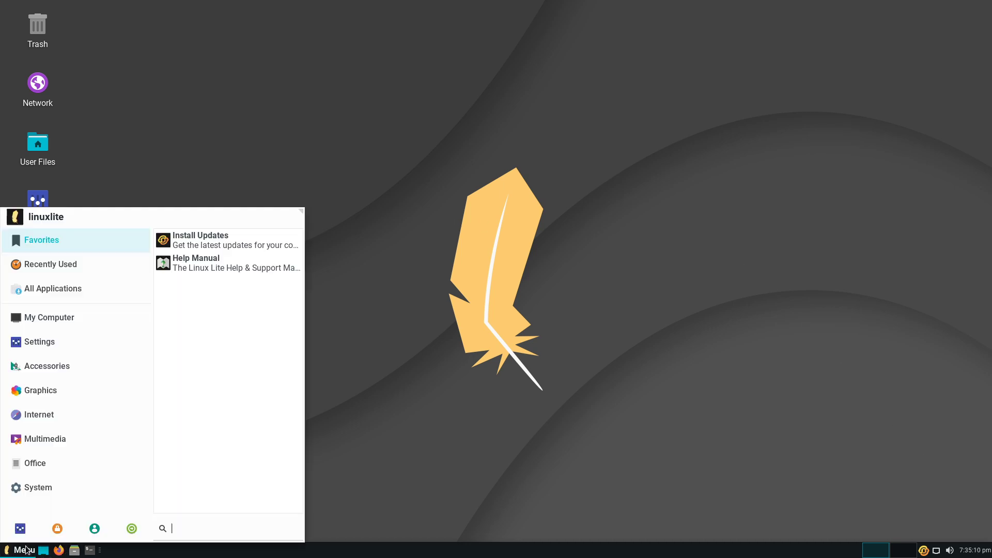
pyautogui.click(458, 317)
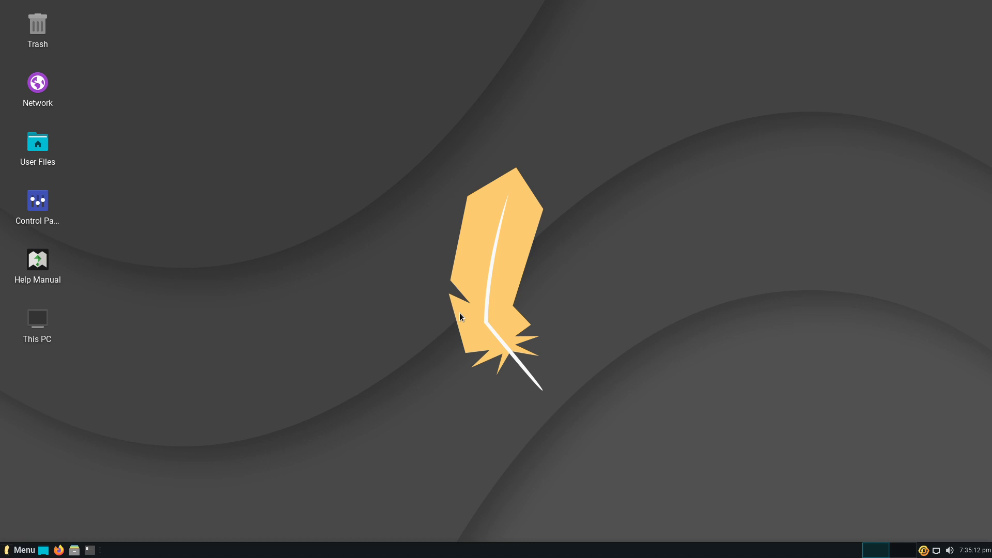